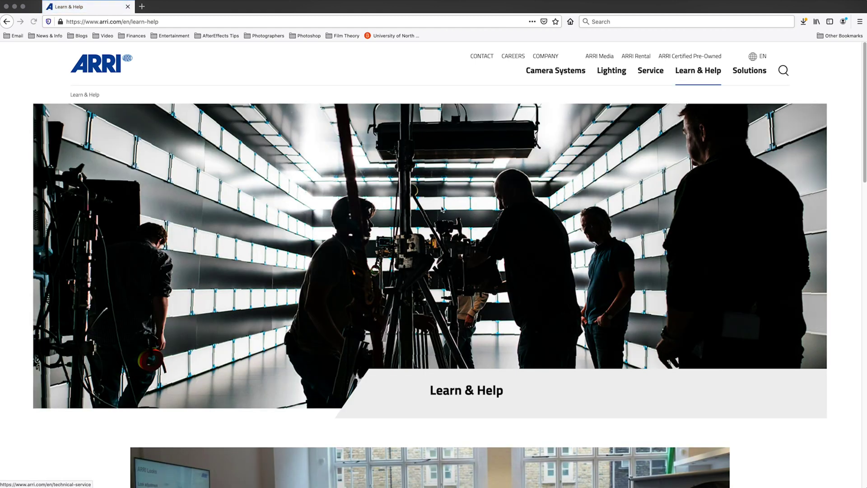
# - Scroll down the Learn & Help page to reach the Camera & Workflow tile
pyautogui.scroll(-3, 438, 203)
pyautogui.scroll(-10, 438, 203)
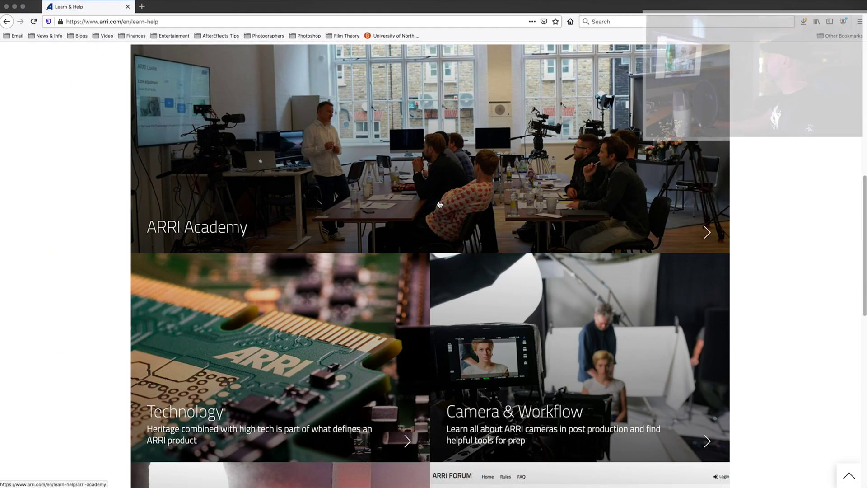
pyautogui.scroll(-3, 423, 194)
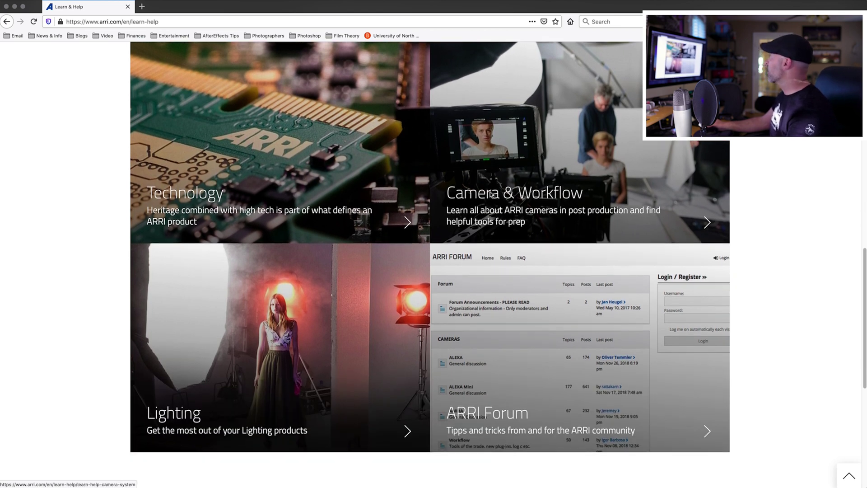
# - Open the Camera & Workflow section, scroll down and enter its Tools & Apps page
pyautogui.click(490, 195)
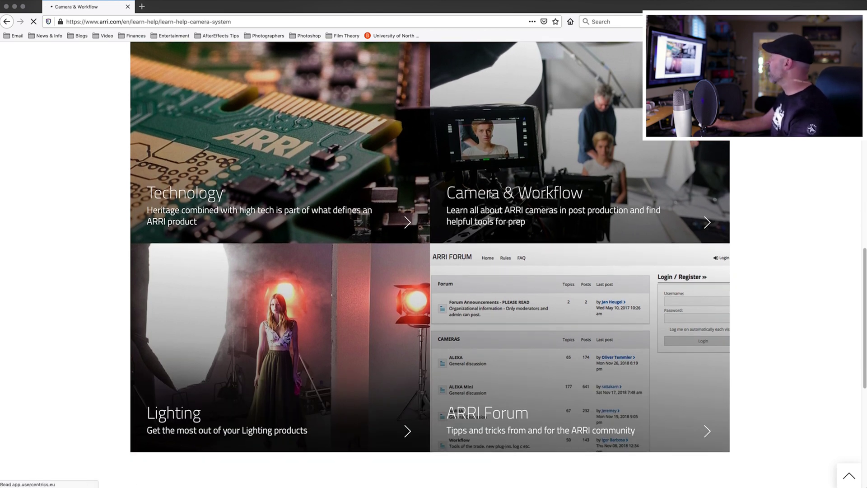
pyautogui.scroll(-15, 542, 246)
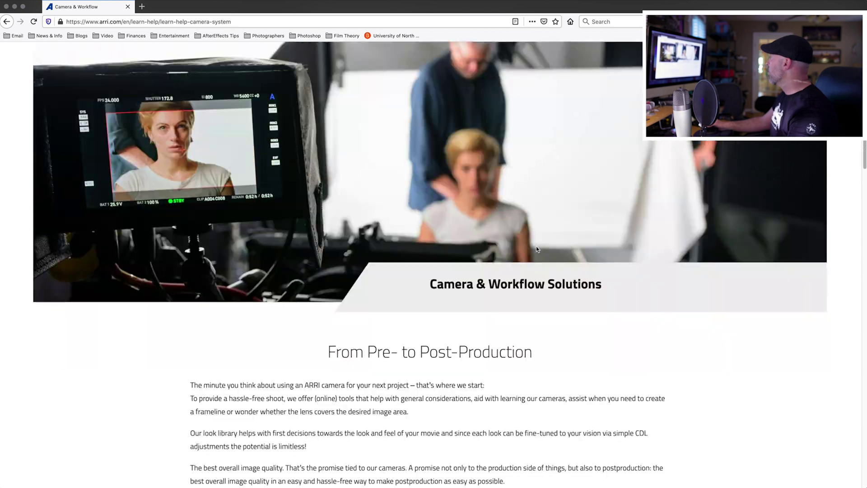
pyautogui.scroll(-3, 536, 249)
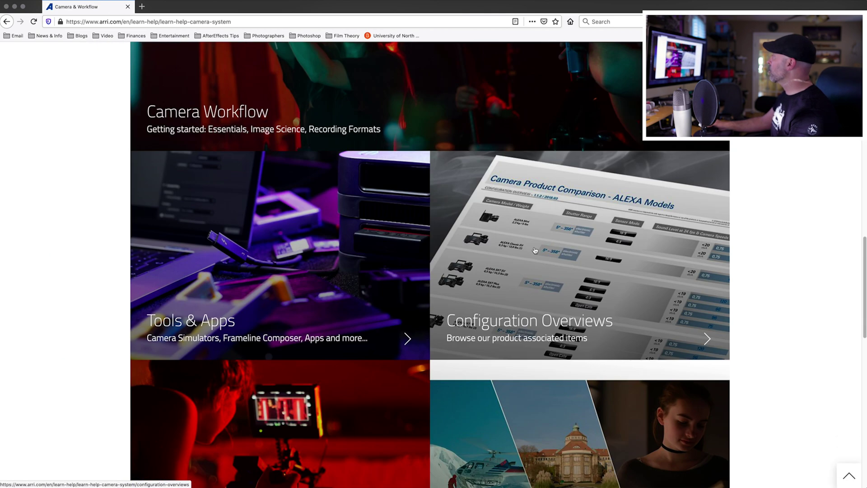
pyautogui.scroll(-1, 535, 250)
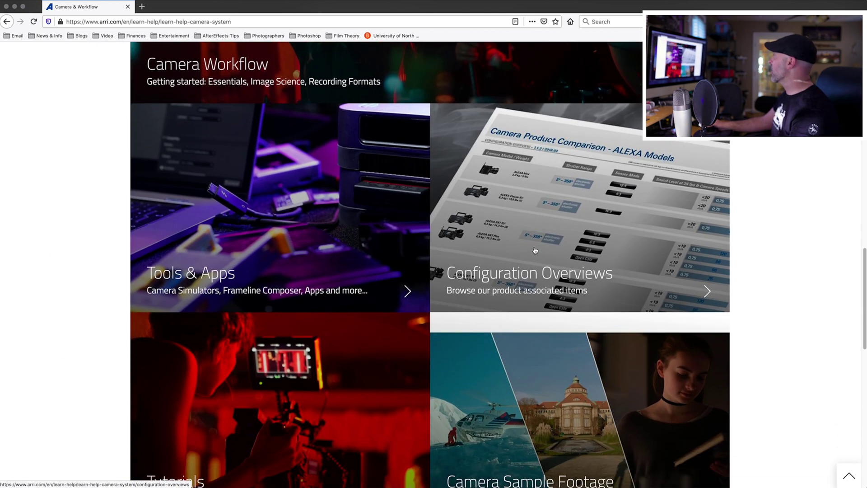
pyautogui.click(197, 270)
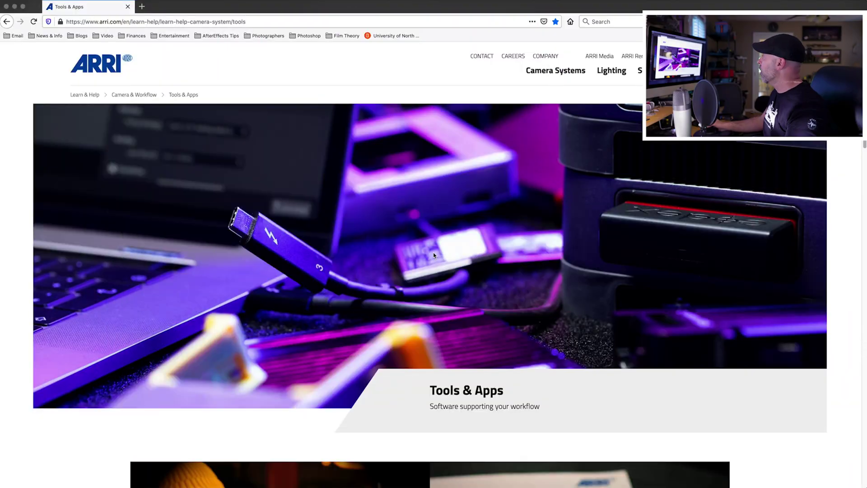
pyautogui.scroll(-5, 676, 273)
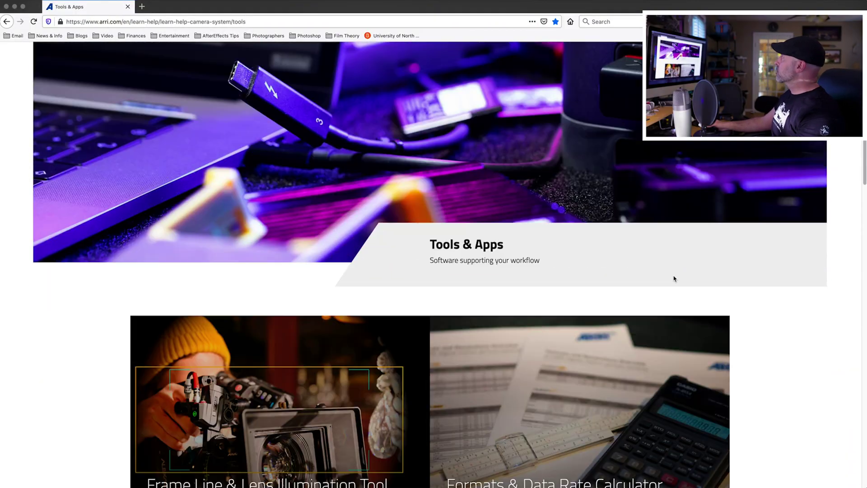
pyautogui.scroll(-7, 673, 279)
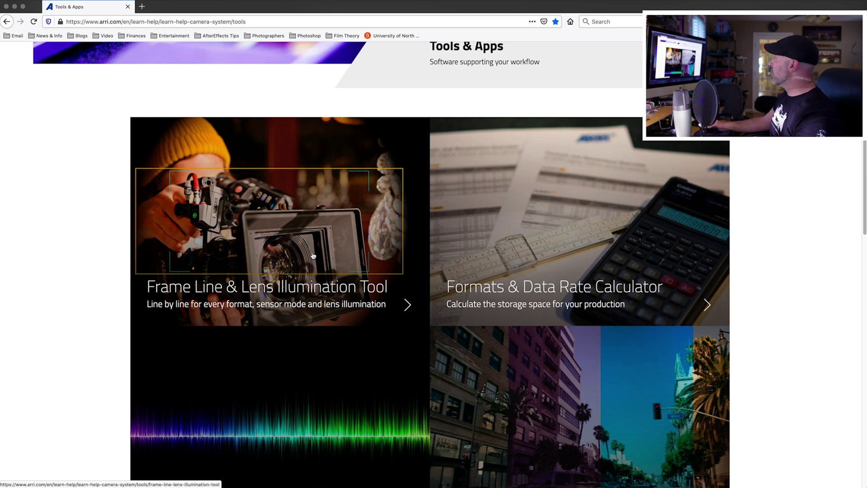
pyautogui.scroll(-5, 296, 296)
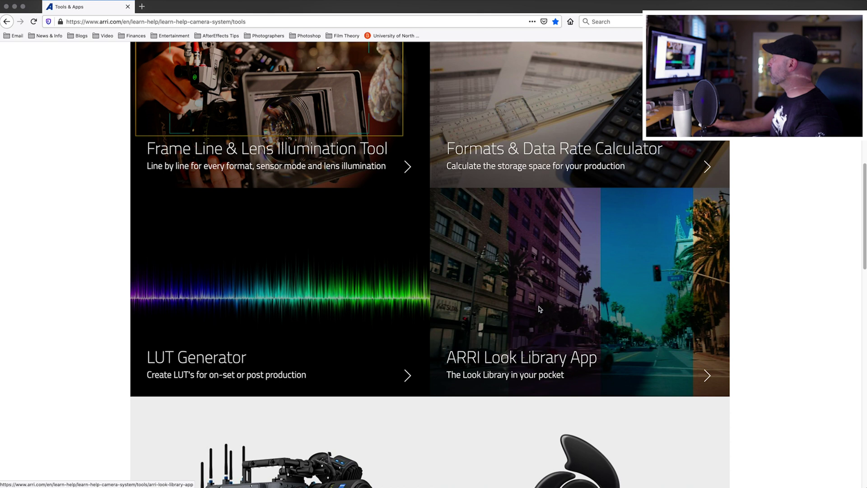
pyautogui.scroll(-6, 540, 309)
pyautogui.scroll(-4, 539, 308)
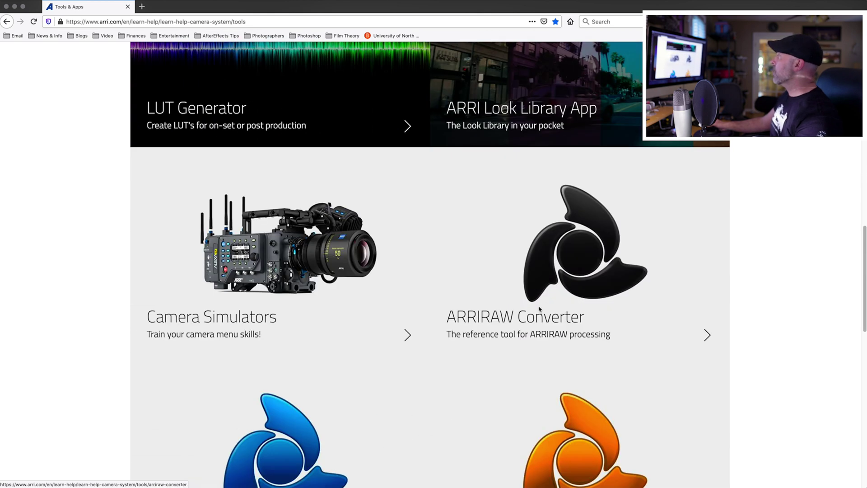
pyautogui.scroll(-4, 543, 306)
pyautogui.scroll(-5, 544, 304)
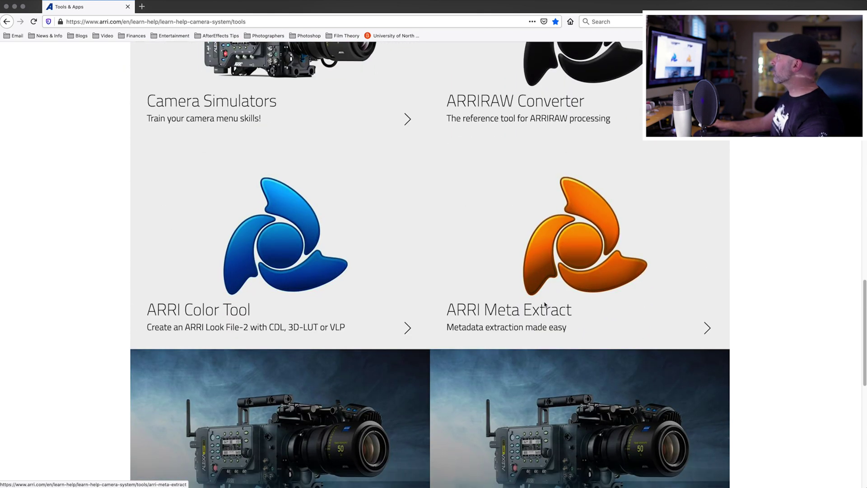
pyautogui.scroll(-3, 545, 305)
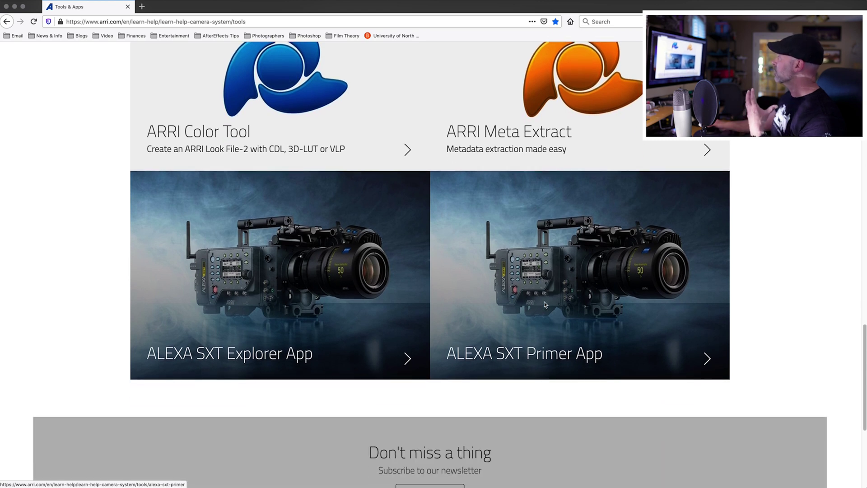
pyautogui.scroll(3, 543, 306)
pyautogui.scroll(4, 544, 310)
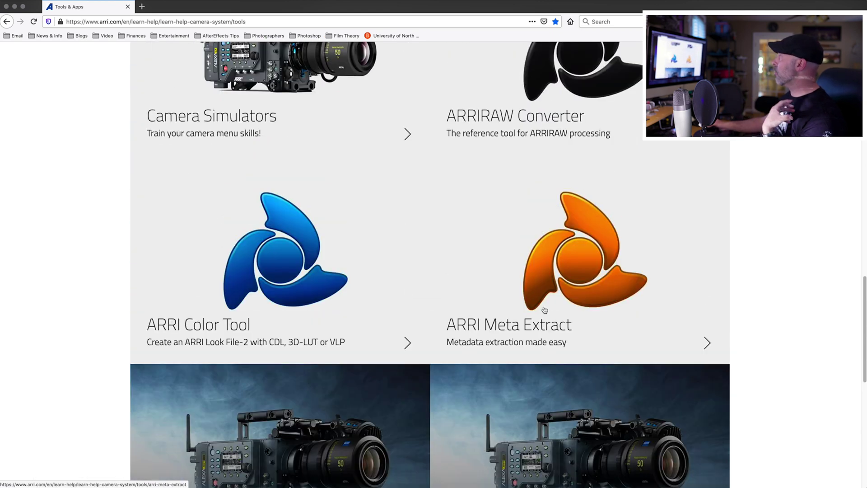
pyautogui.scroll(2, 544, 310)
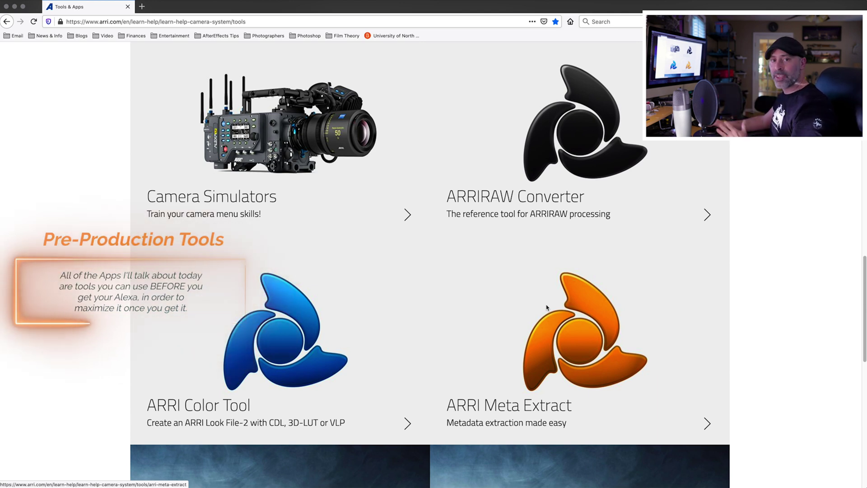
pyautogui.scroll(5, 581, 334)
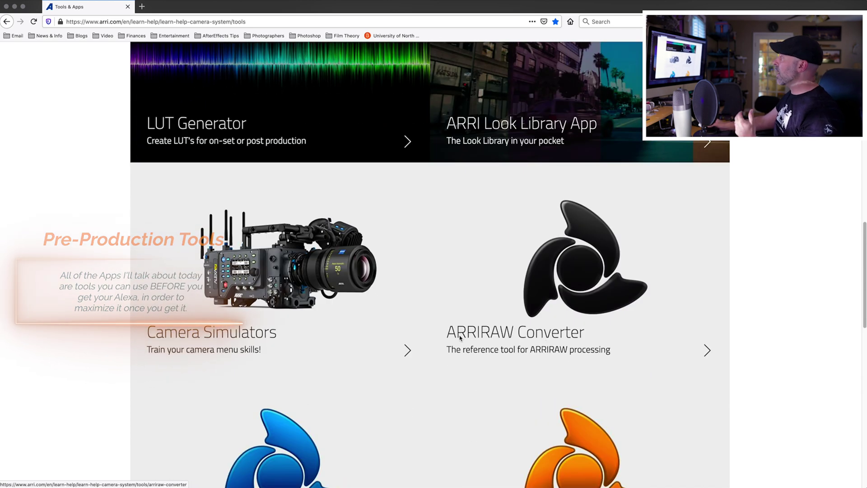
pyautogui.click(274, 278)
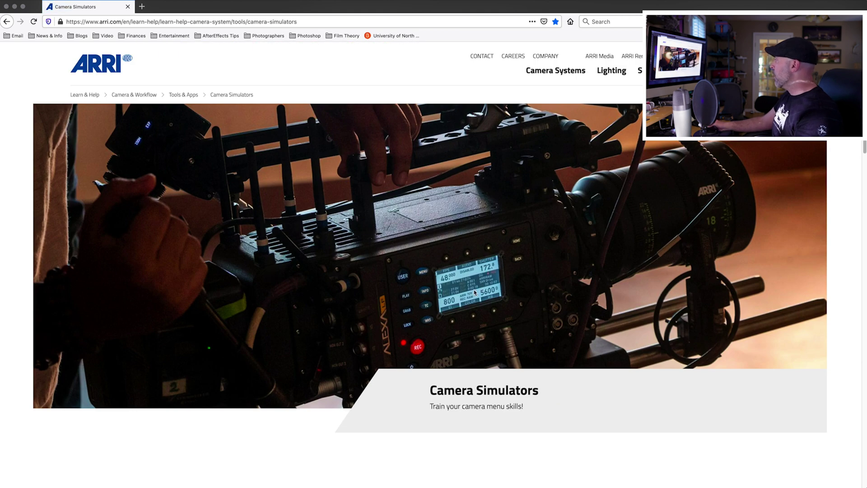
# - Find ALEXA Mini LF in the Camera Simulators list and launch its simulator full screen
pyautogui.scroll(-5, 470, 290)
pyautogui.scroll(-5, 474, 292)
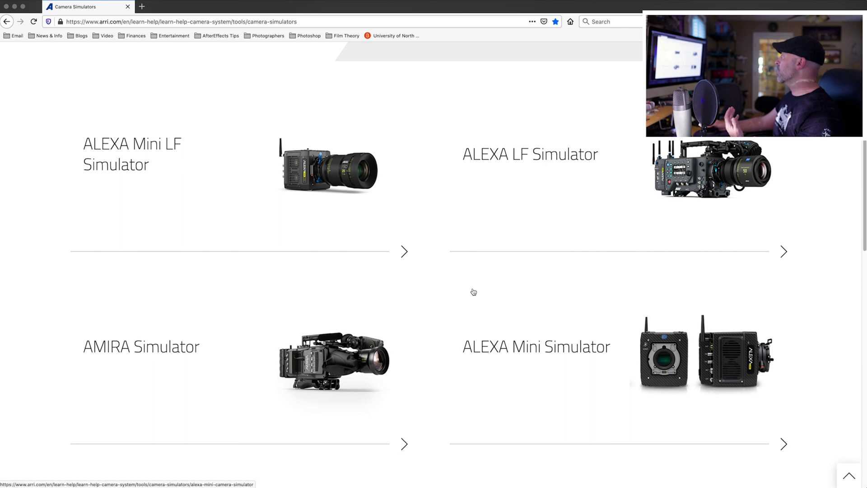
pyautogui.scroll(-1, 473, 291)
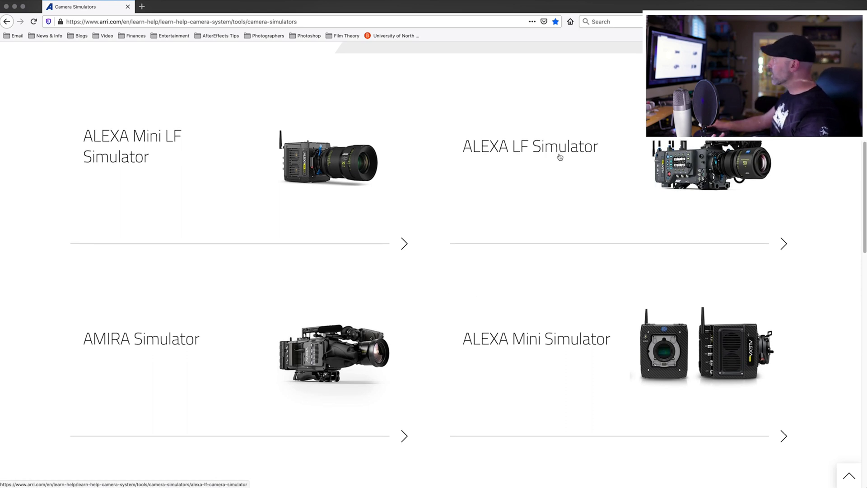
pyautogui.scroll(-3, 504, 213)
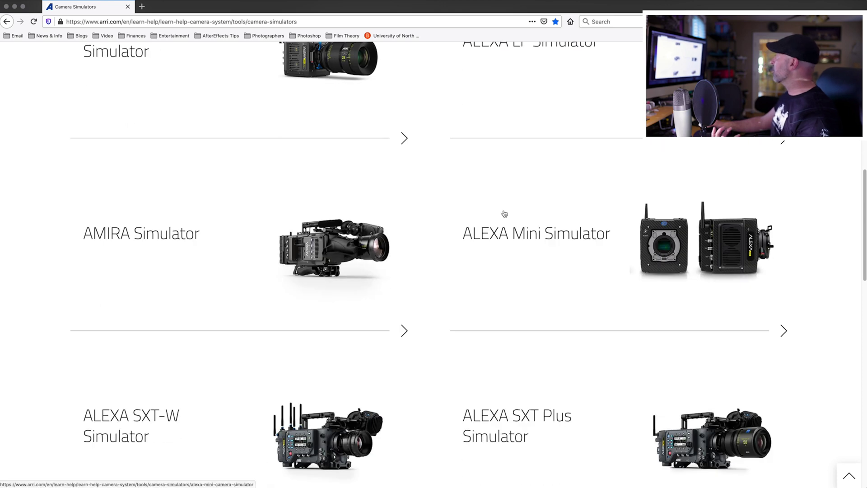
pyautogui.scroll(-8, 589, 236)
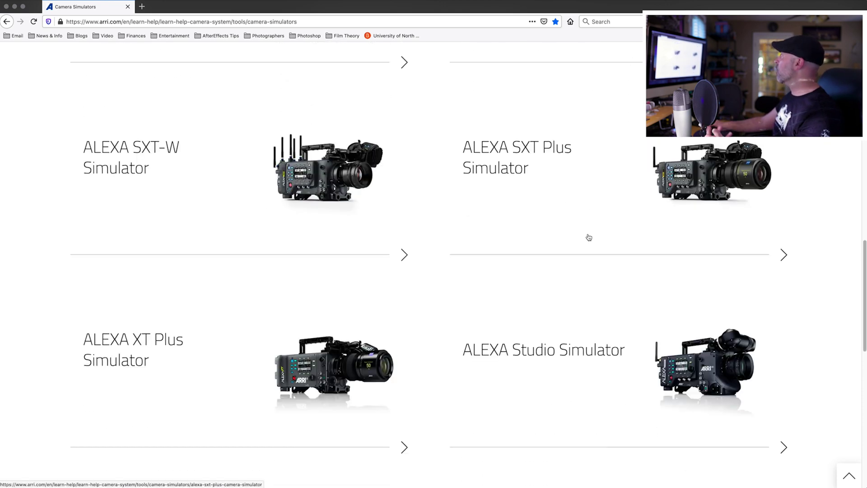
pyautogui.scroll(-5, 589, 237)
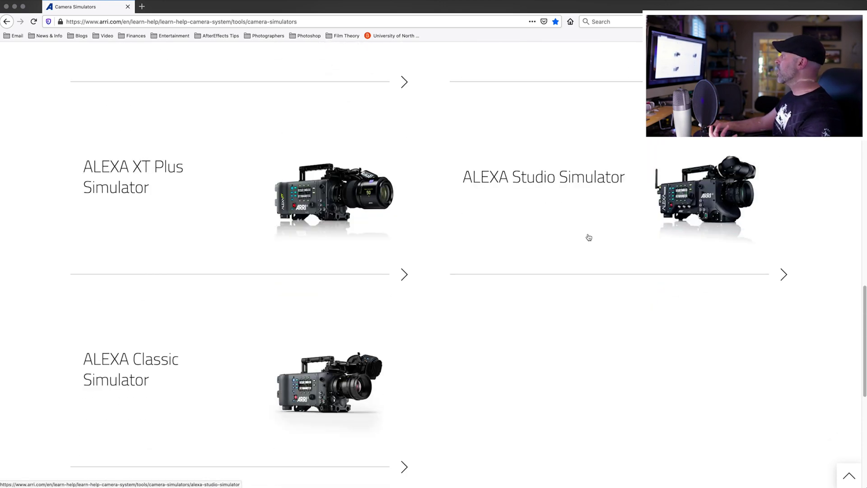
pyautogui.scroll(-3, 569, 266)
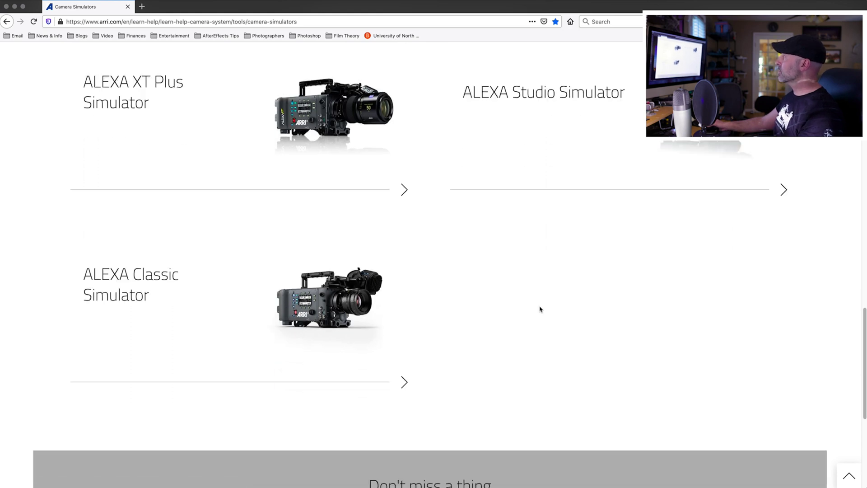
pyautogui.scroll(16, 540, 306)
pyautogui.scroll(5, 542, 297)
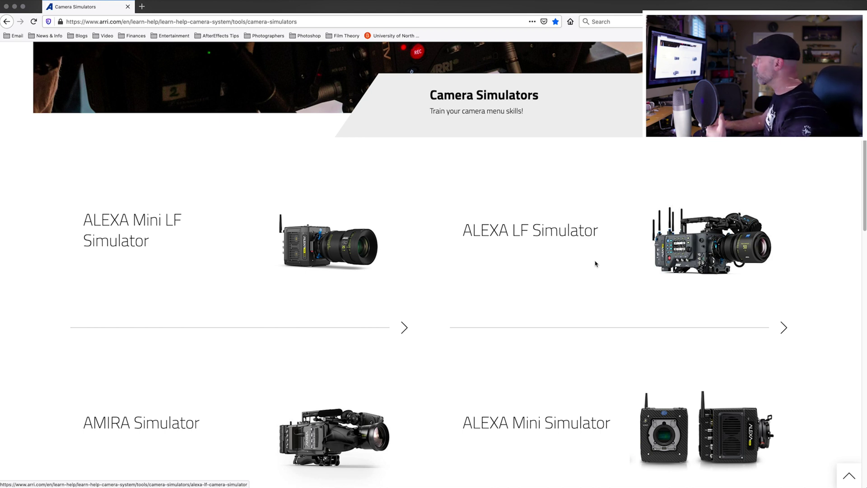
pyautogui.click(345, 240)
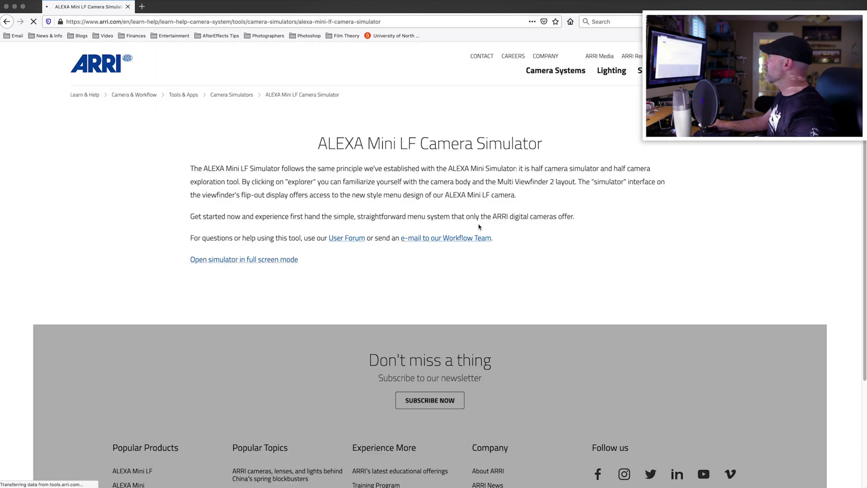
pyautogui.click(269, 262)
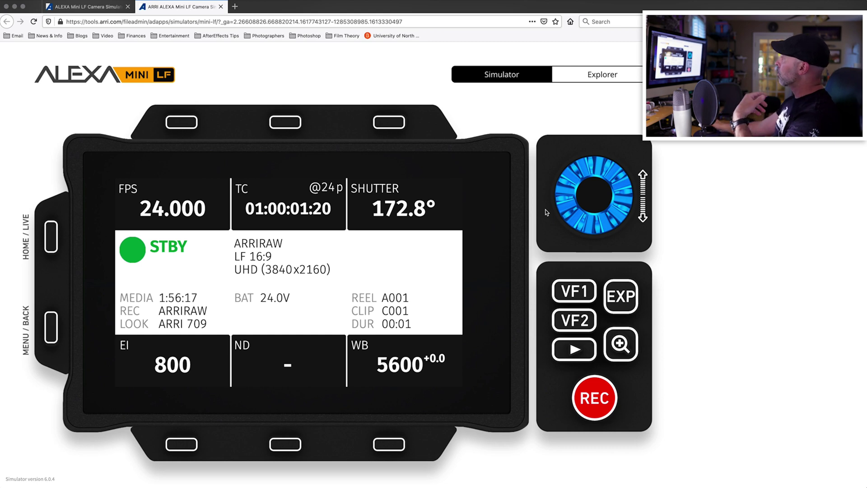
# - Dial the FPS list to 24.000 and set it as the camera frame rate
pyautogui.click(181, 122)
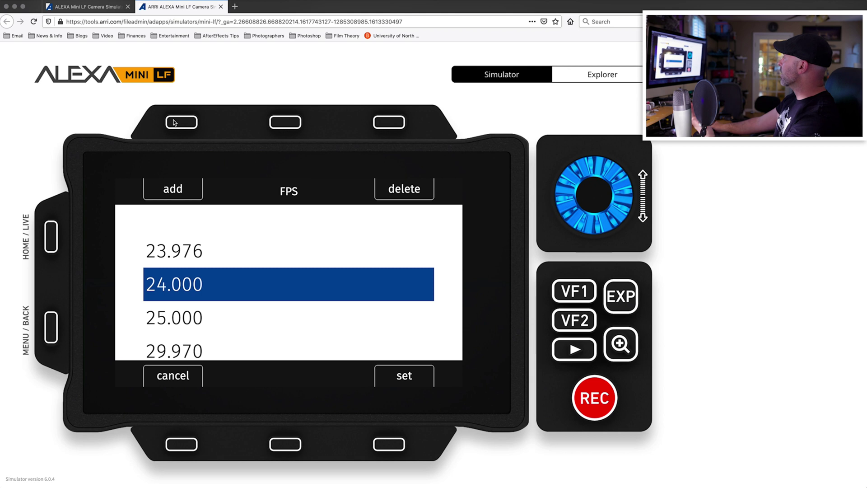
pyautogui.scroll(-3, 581, 179)
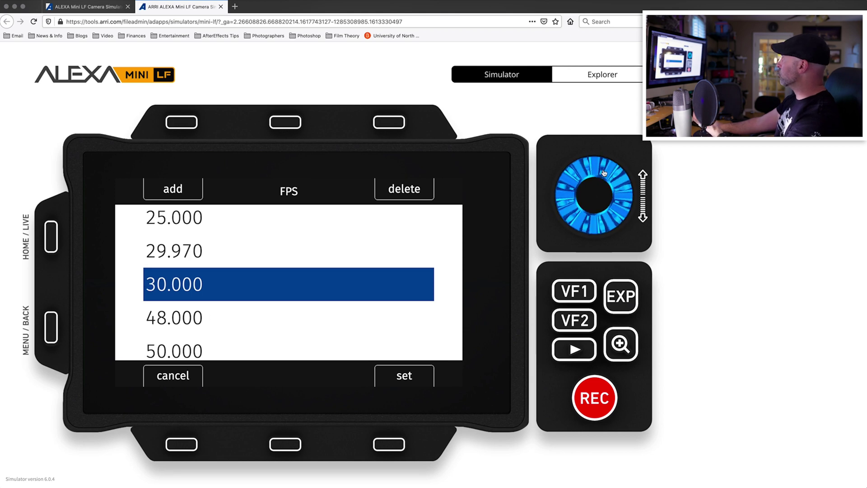
pyautogui.scroll(-4, 603, 172)
pyautogui.scroll(5, 606, 174)
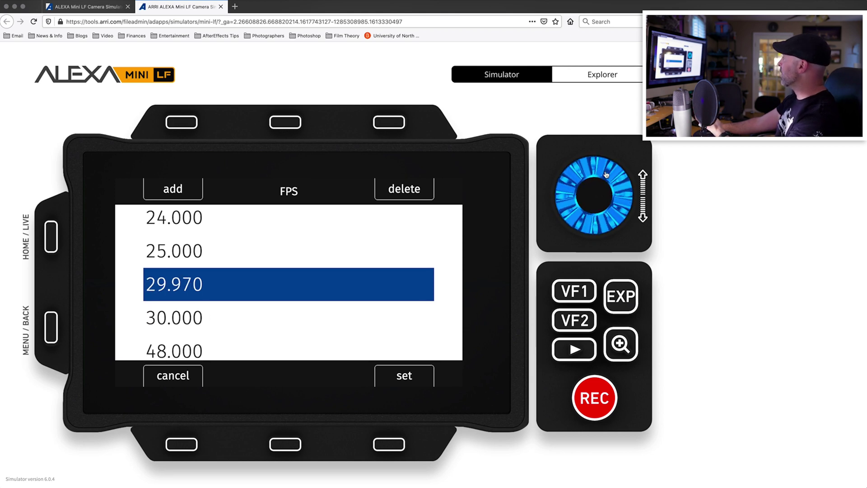
pyautogui.scroll(3, 605, 174)
pyautogui.scroll(-2, 600, 174)
pyautogui.scroll(2, 593, 173)
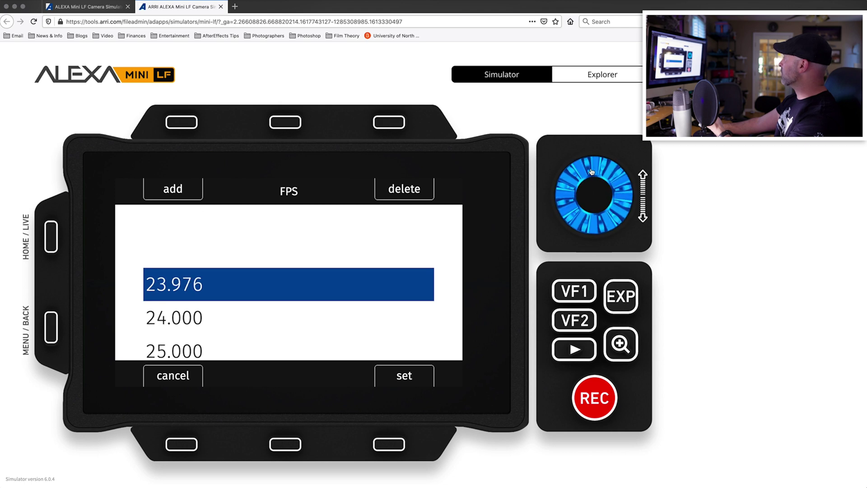
pyautogui.scroll(-1, 592, 173)
pyautogui.click(600, 195)
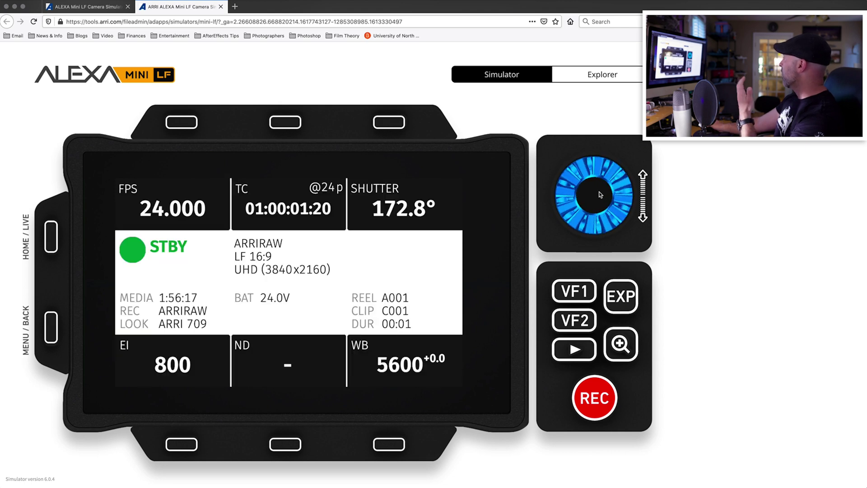
pyautogui.click(391, 126)
# - Dial the shutter angle to 180.0° and set it
pyautogui.scroll(2, 626, 211)
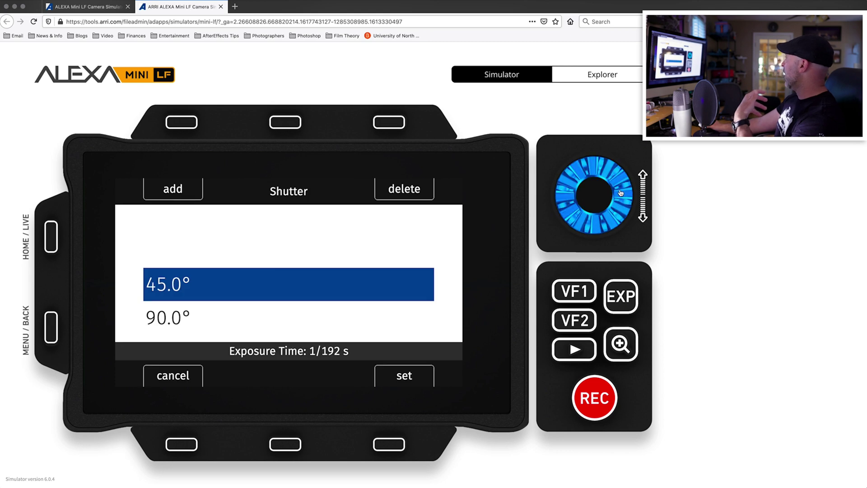
pyautogui.scroll(-3, 622, 209)
pyautogui.scroll(1, 619, 208)
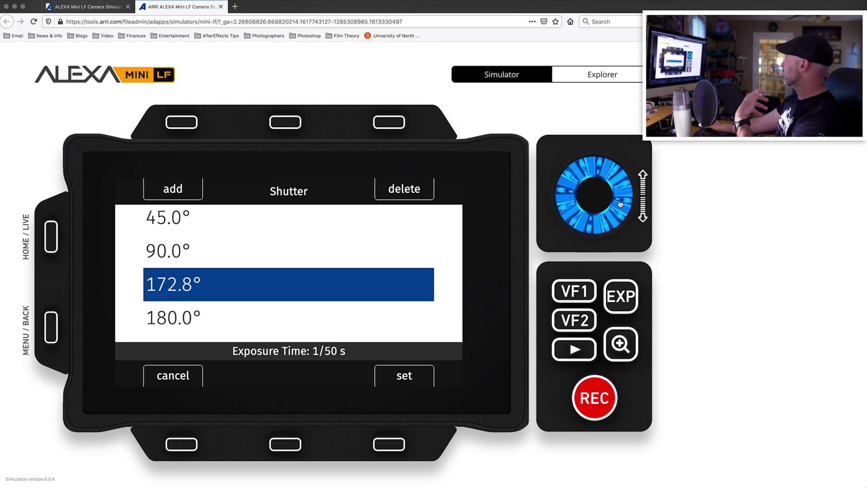
pyautogui.scroll(-1, 617, 210)
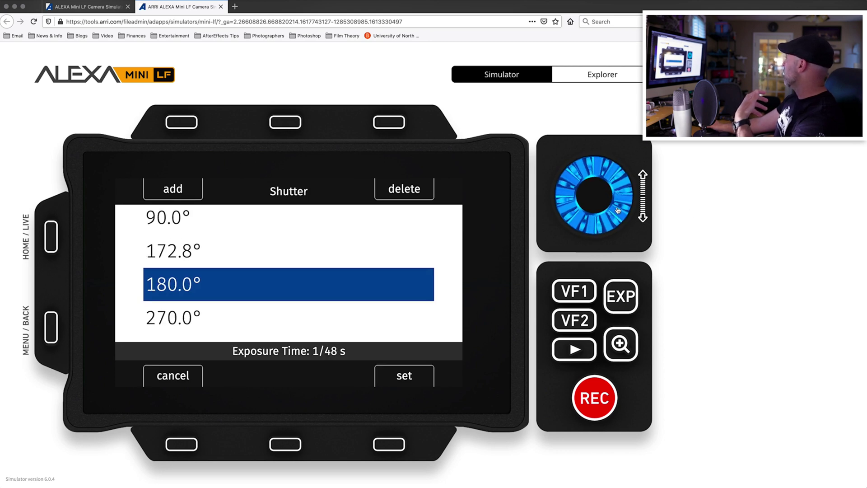
pyautogui.click(591, 203)
# - Keep exposure index at 800 with no ND filter, return home, then open the main menu
pyautogui.click(170, 443)
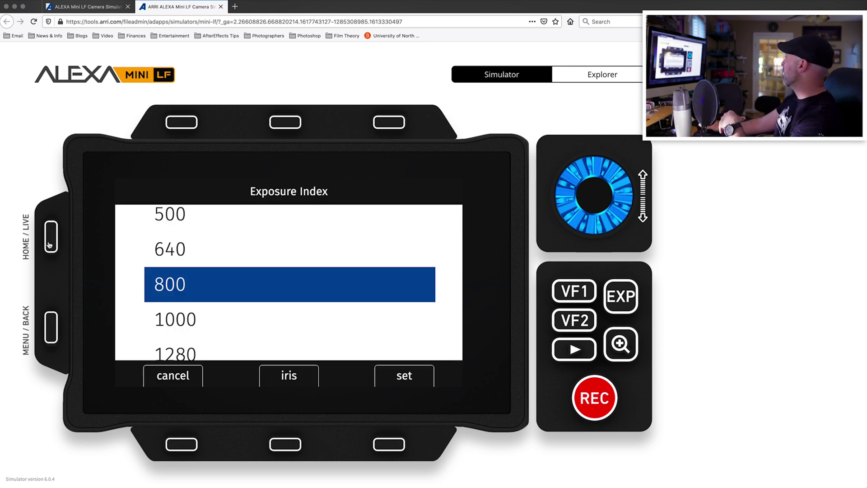
pyautogui.click(388, 436)
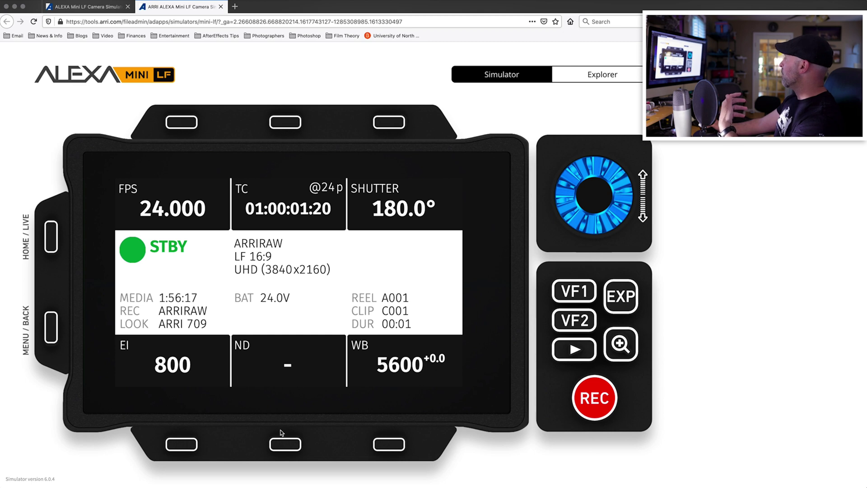
pyautogui.click(281, 445)
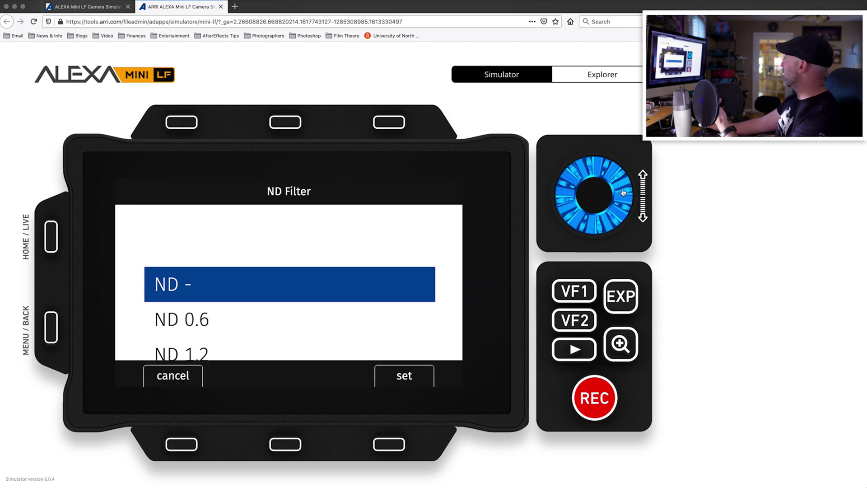
pyautogui.scroll(-5, 618, 195)
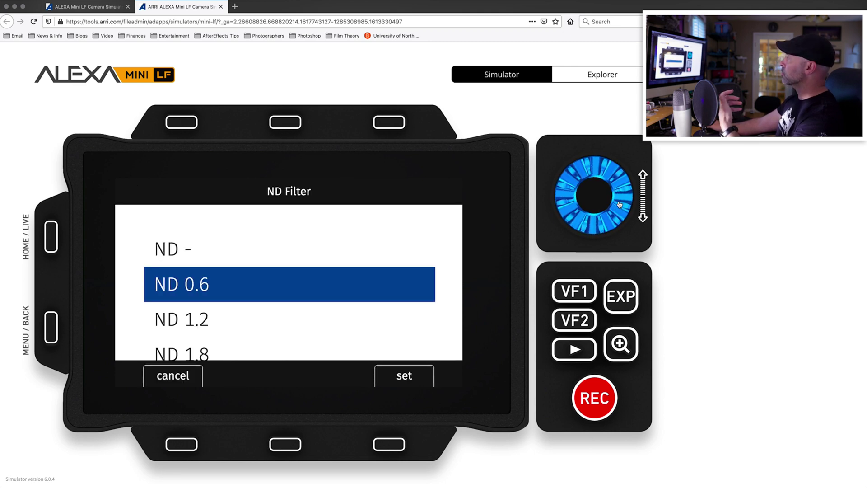
pyautogui.scroll(-1, 619, 204)
pyautogui.click(52, 246)
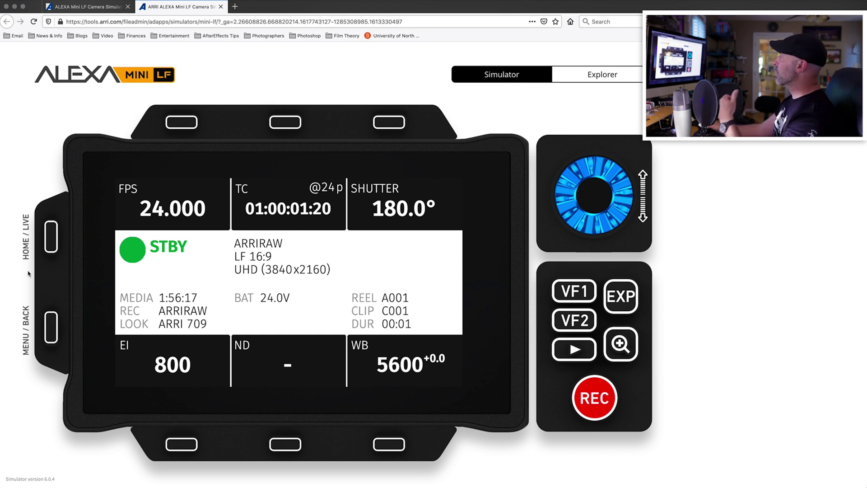
pyautogui.click(51, 339)
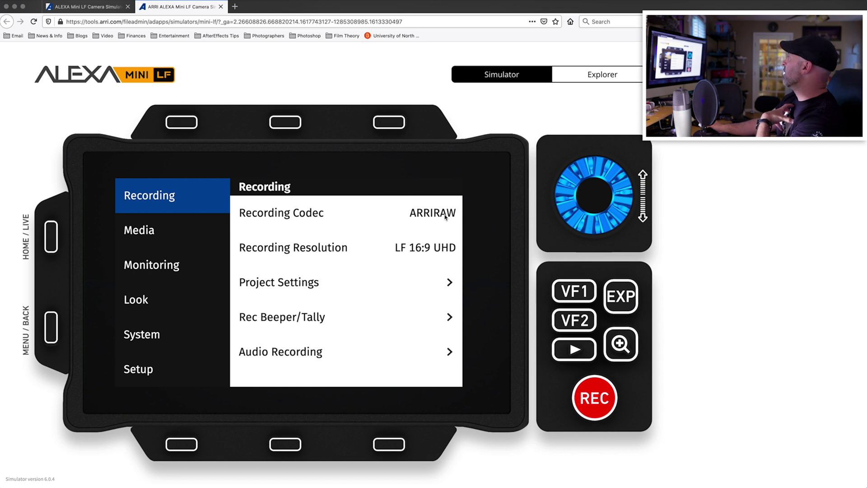
# - Switch the recording codec to Apple ProRes 422 HQ and accept the software reload
pyautogui.click(593, 200)
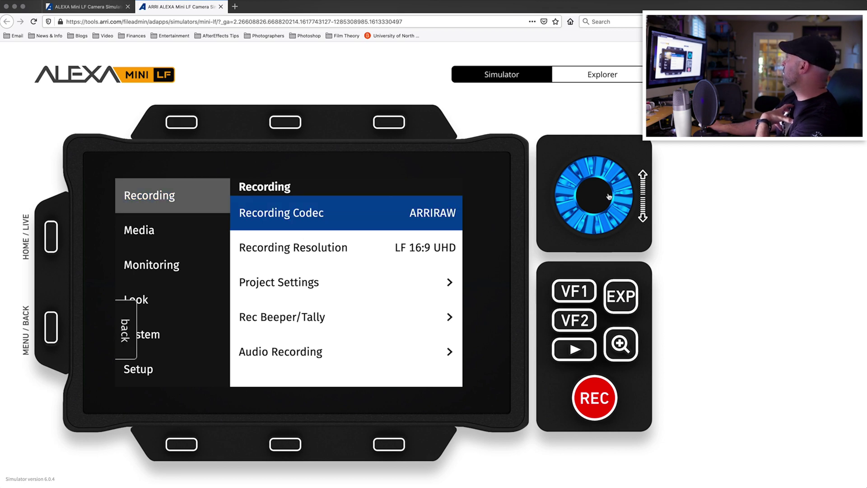
pyautogui.click(592, 201)
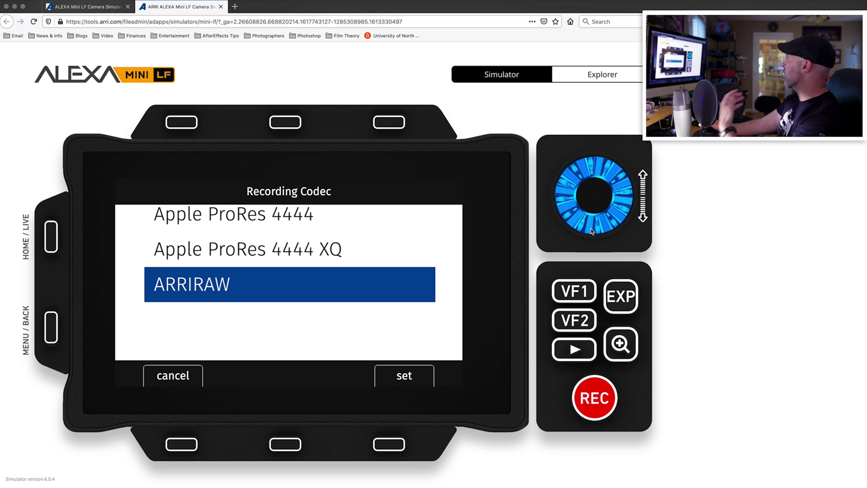
pyautogui.moveTo(595, 223); pyautogui.dragTo(600, 218)
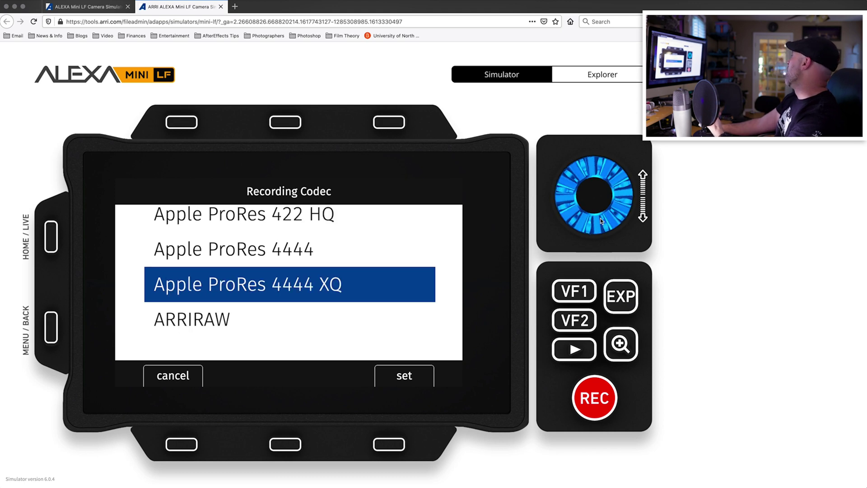
pyautogui.moveTo(600, 217); pyautogui.dragTo(531, 202)
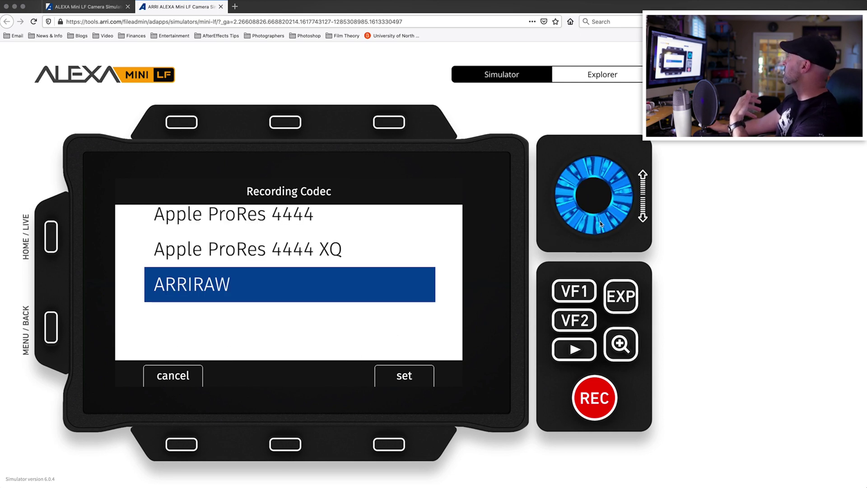
pyautogui.moveTo(601, 225); pyautogui.dragTo(617, 205)
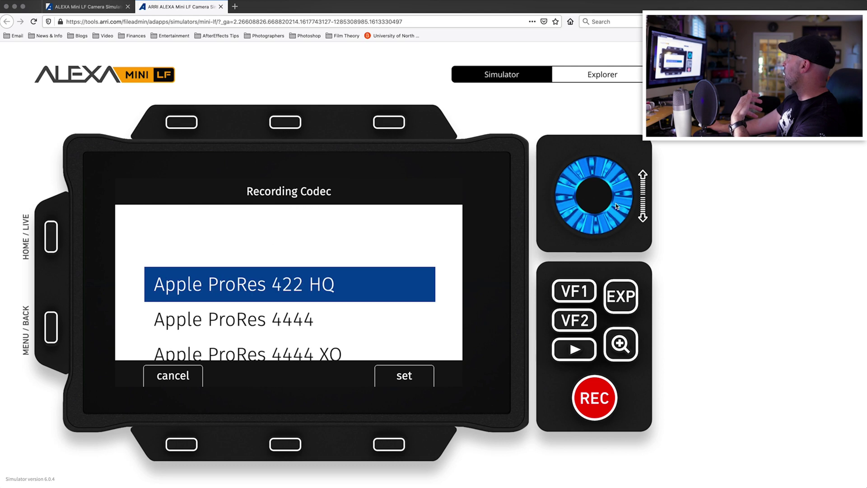
pyautogui.click(591, 208)
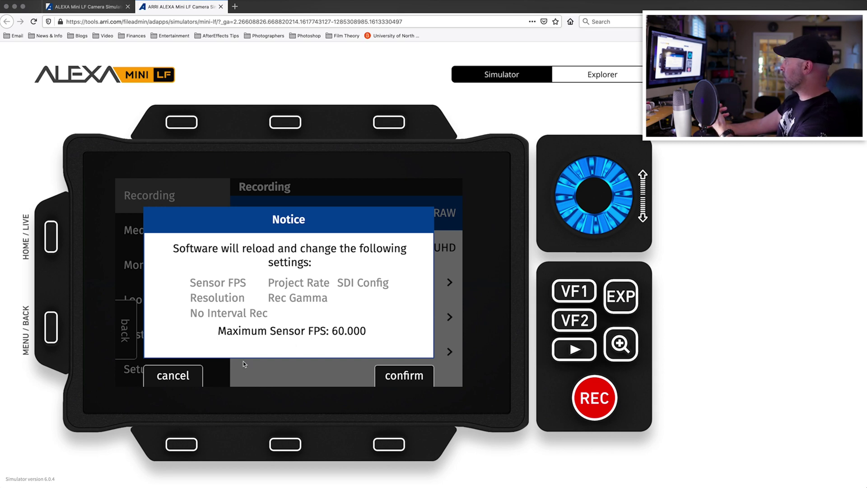
pyautogui.click(391, 444)
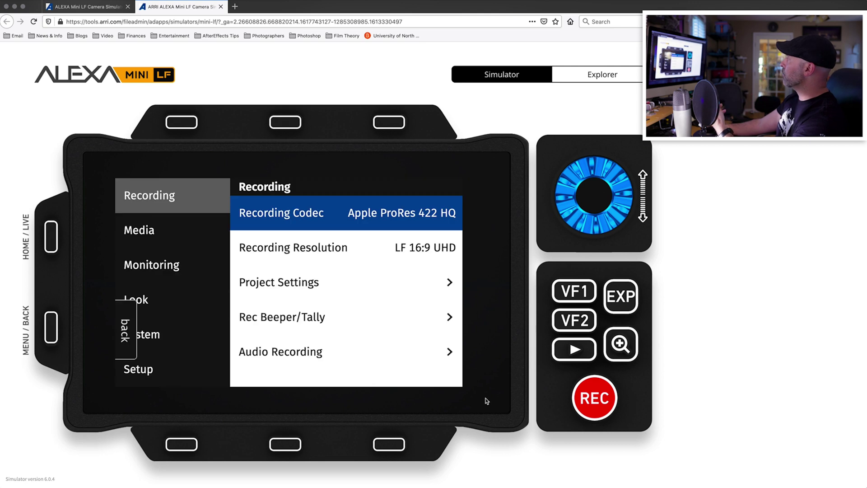
# - Set the recording codec back to ARRIRAW and accept the reload
pyautogui.click(591, 195)
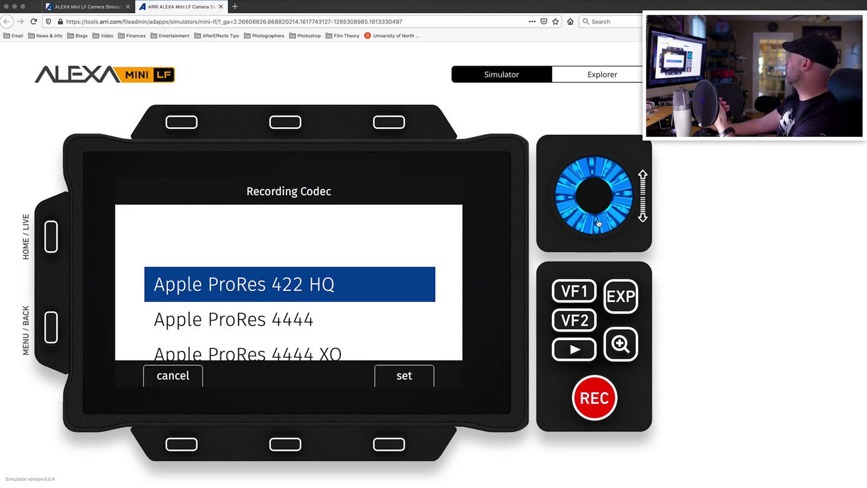
pyautogui.moveTo(599, 221); pyautogui.dragTo(567, 197)
pyautogui.click(585, 190)
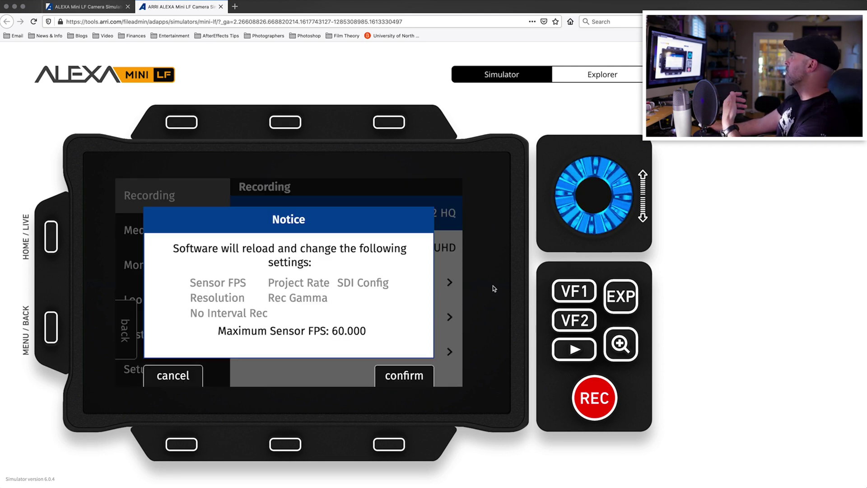
pyautogui.click(384, 445)
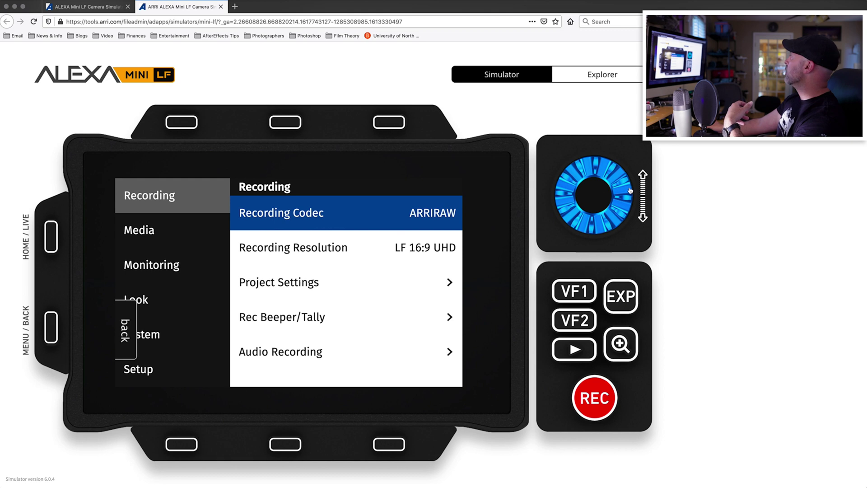
pyautogui.scroll(-1, 629, 190)
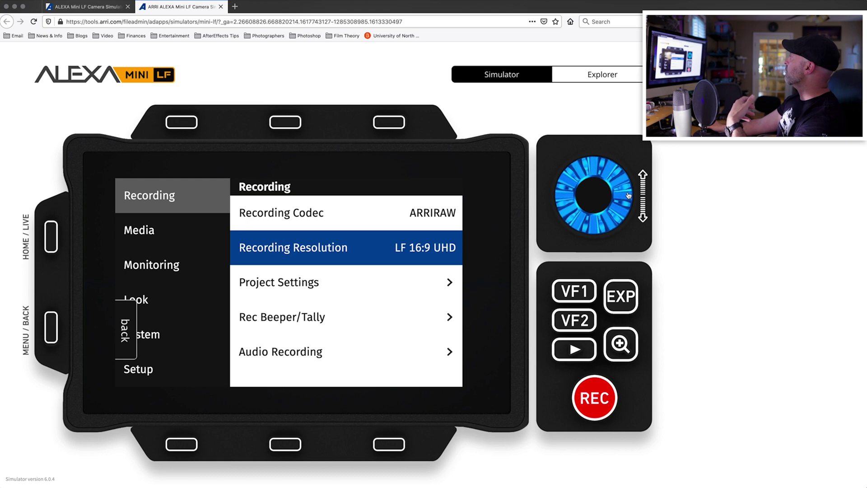
# - Browse the recording resolution choices and back out, keeping LF 16:9 UHD
pyautogui.click(594, 198)
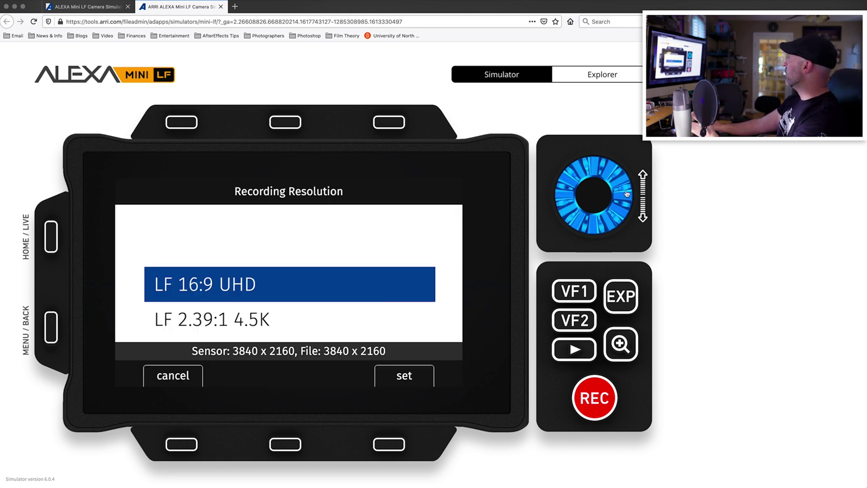
pyautogui.scroll(-2, 622, 197)
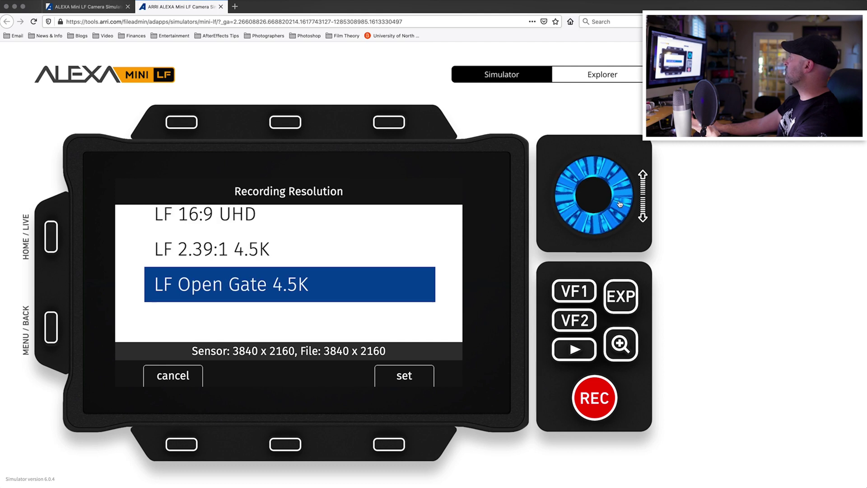
pyautogui.scroll(2, 620, 204)
pyautogui.click(50, 334)
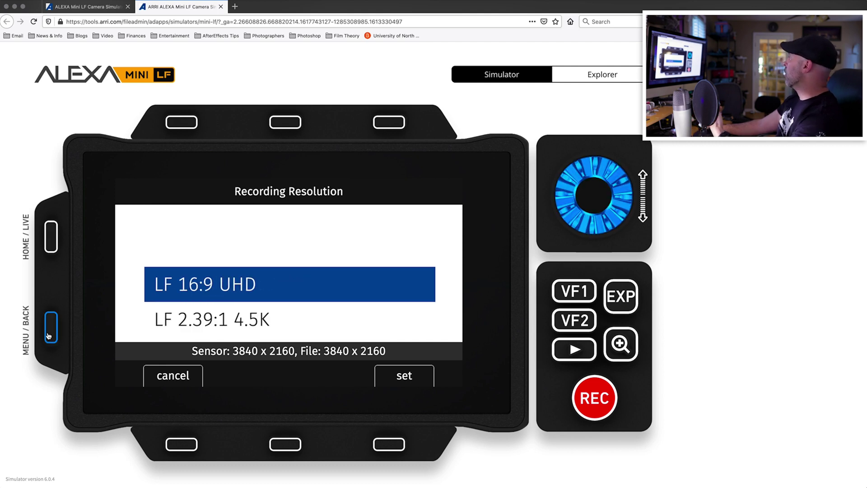
pyautogui.click(50, 334)
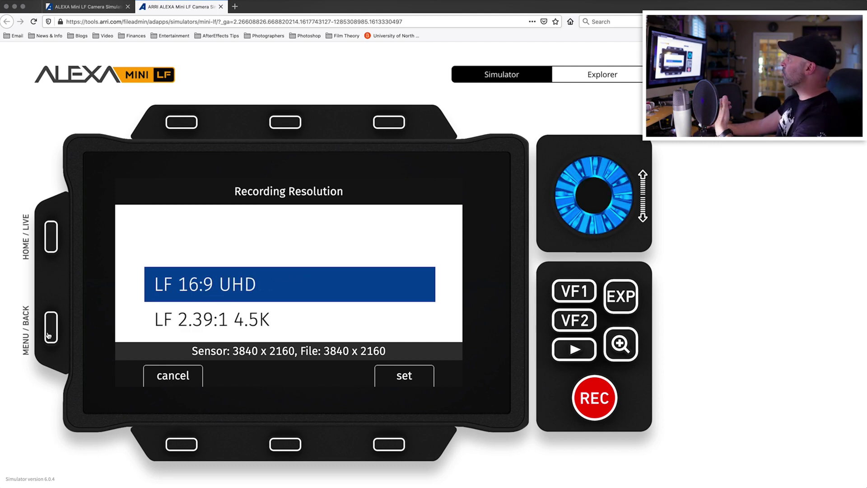
pyautogui.click(51, 336)
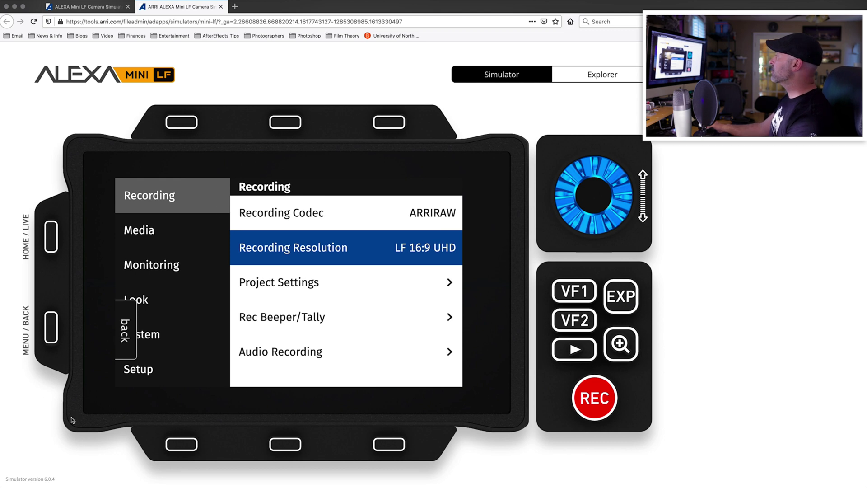
# - Return the display home and inspect the camera body's feature callouts in Explorer
pyautogui.click(57, 242)
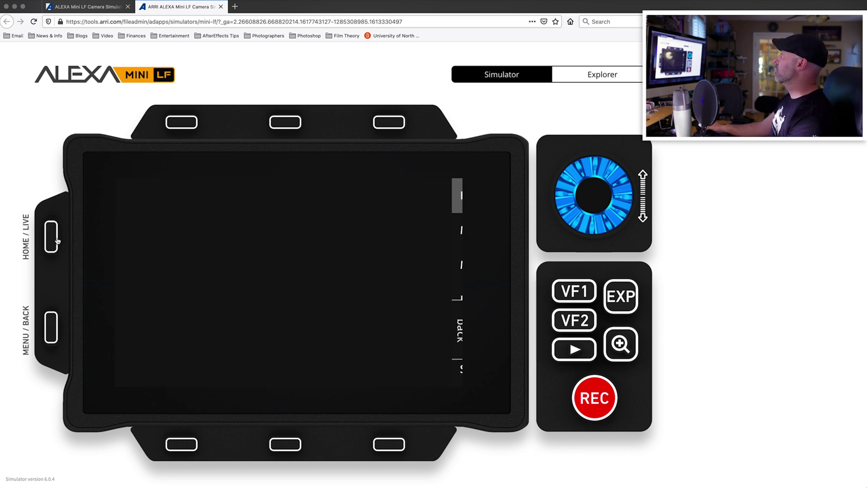
pyautogui.click(604, 77)
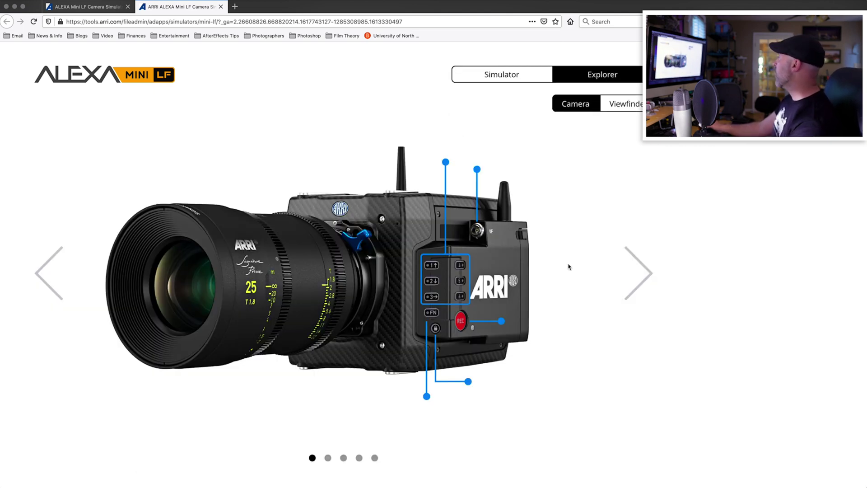
pyautogui.moveTo(446, 164)
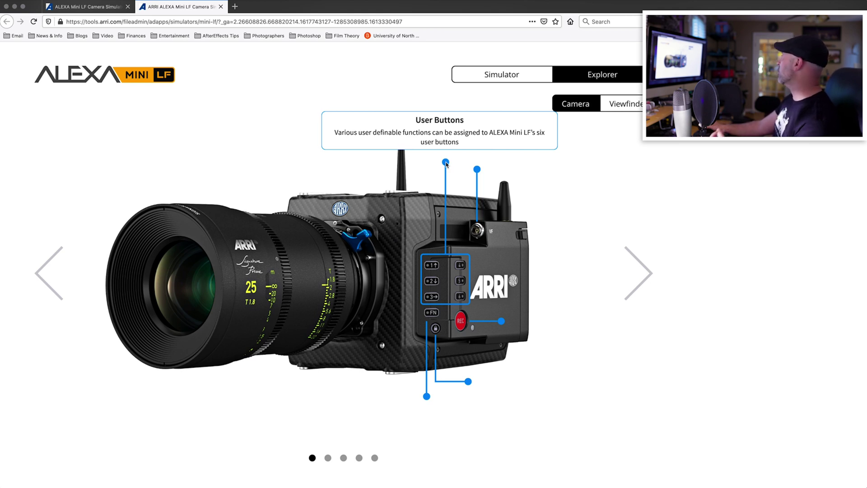
pyautogui.moveTo(475, 171)
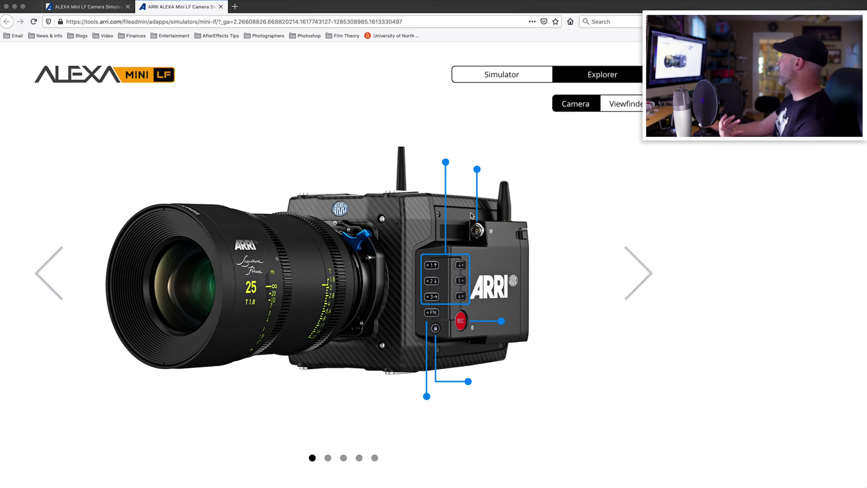
pyautogui.moveTo(468, 384)
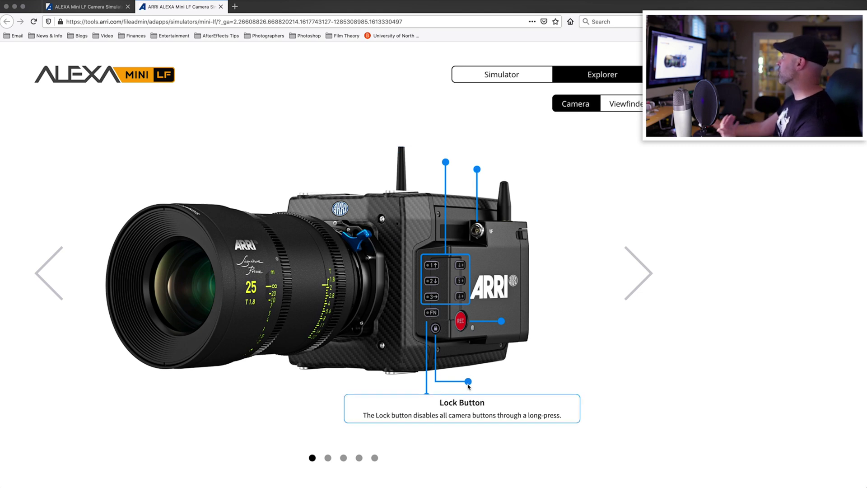
pyautogui.moveTo(426, 396)
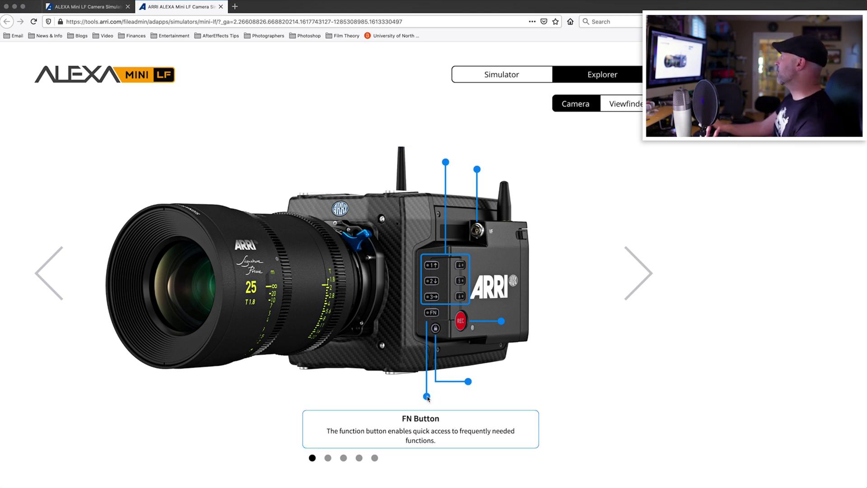
# - Step through further camera-body views to the rear view, then switch to the Viewfinder
pyautogui.click(649, 275)
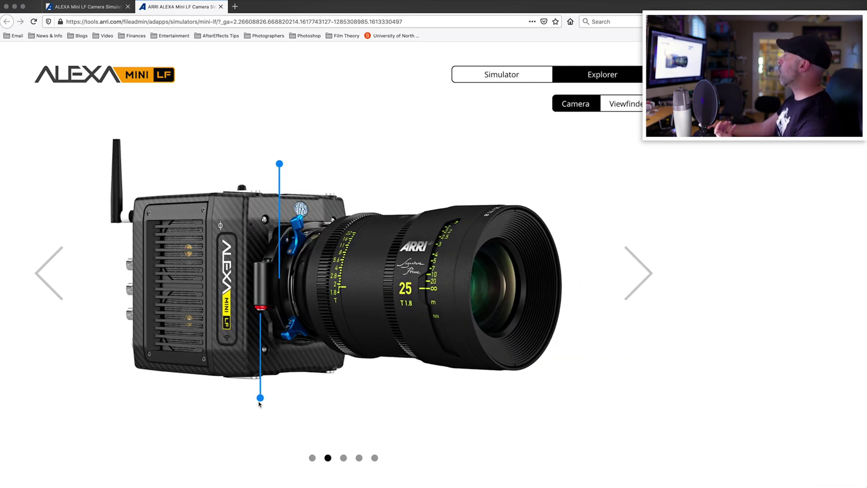
pyautogui.moveTo(260, 399)
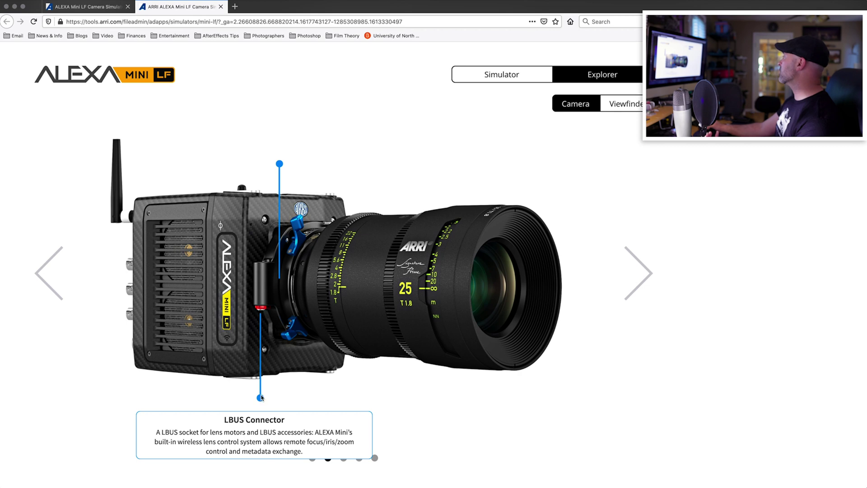
pyautogui.moveTo(279, 166)
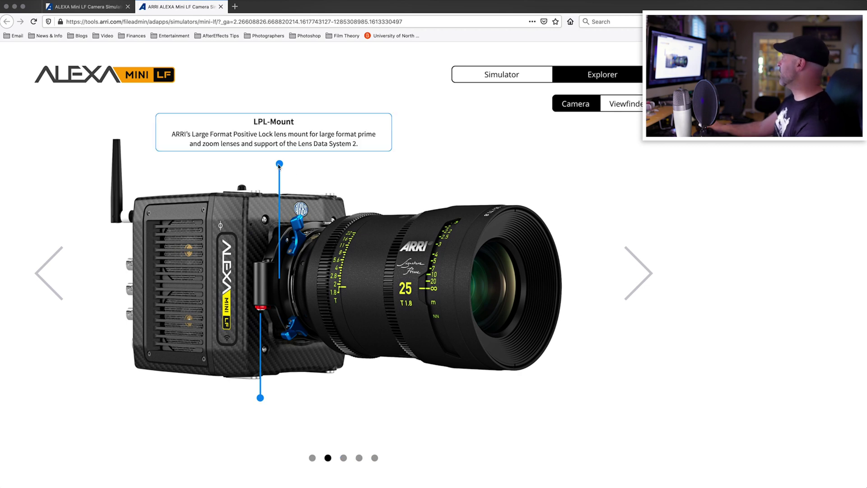
pyautogui.click(650, 282)
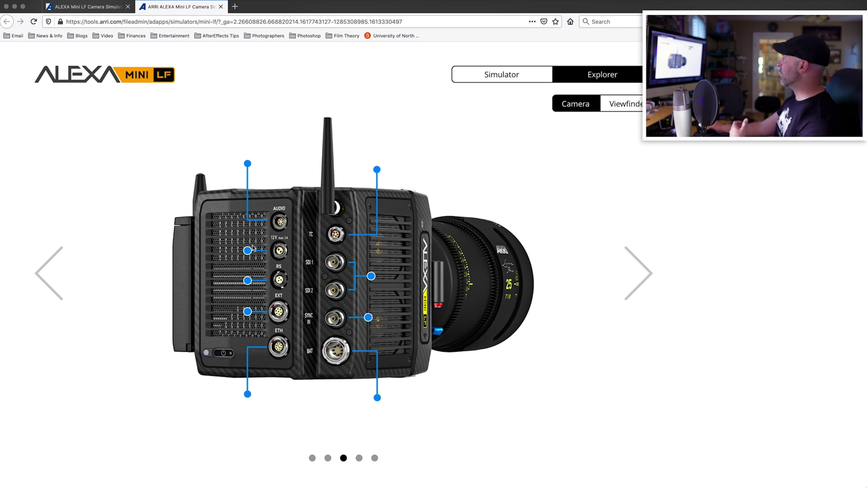
pyautogui.moveTo(249, 254)
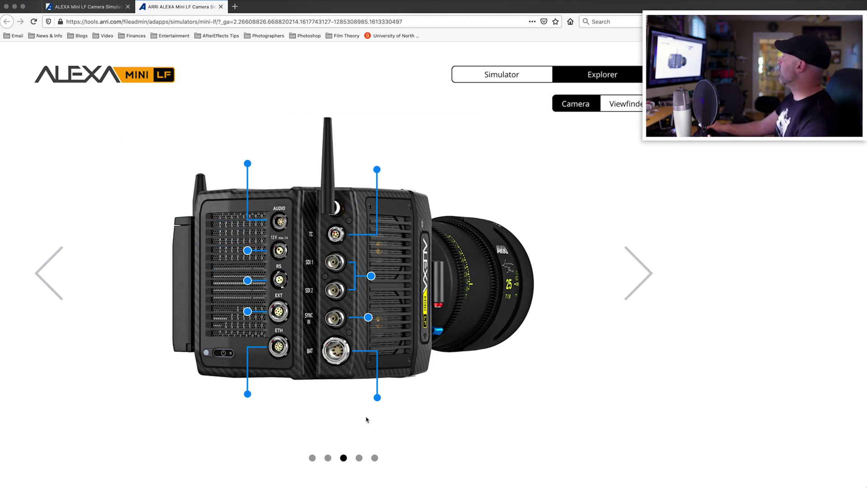
pyautogui.click(650, 276)
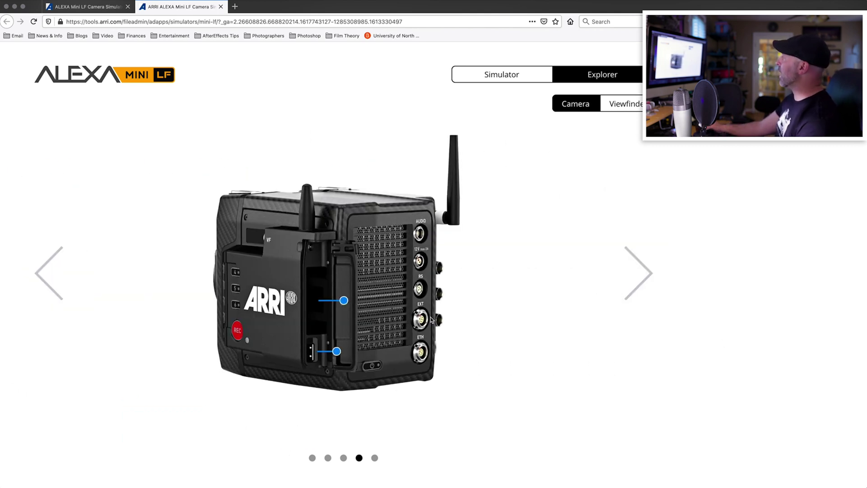
pyautogui.moveTo(335, 352)
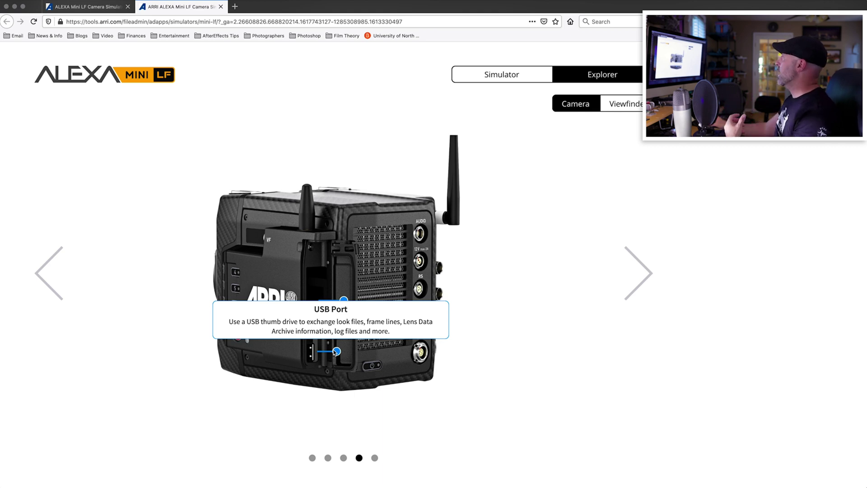
pyautogui.click(623, 103)
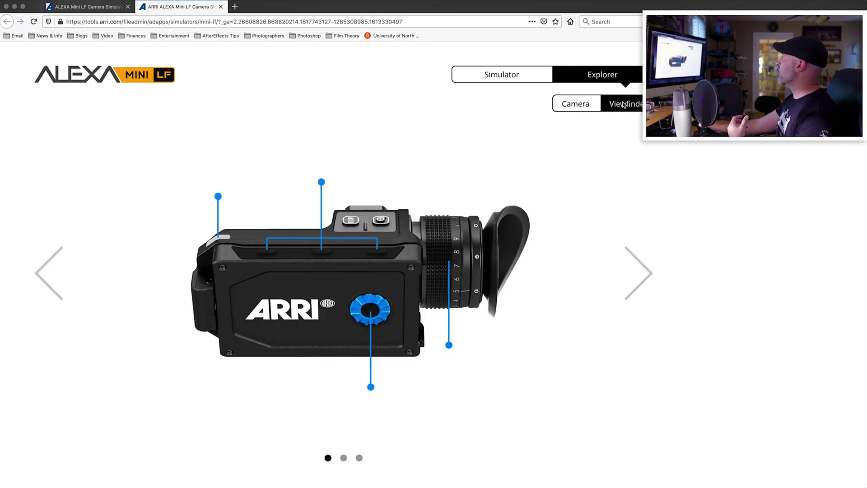
# - Inspect the MVF-2 viewfinder hotspots and slides 2 and 3, then close the simulator tab
pyautogui.moveTo(369, 388)
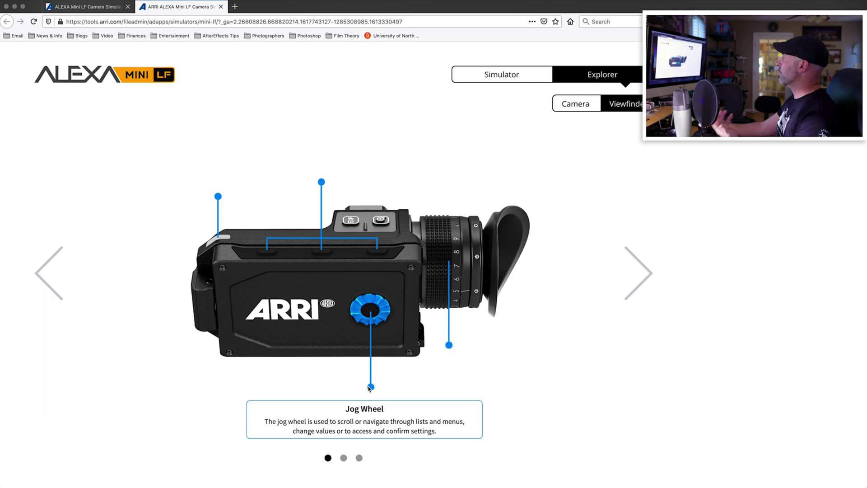
pyautogui.moveTo(448, 348)
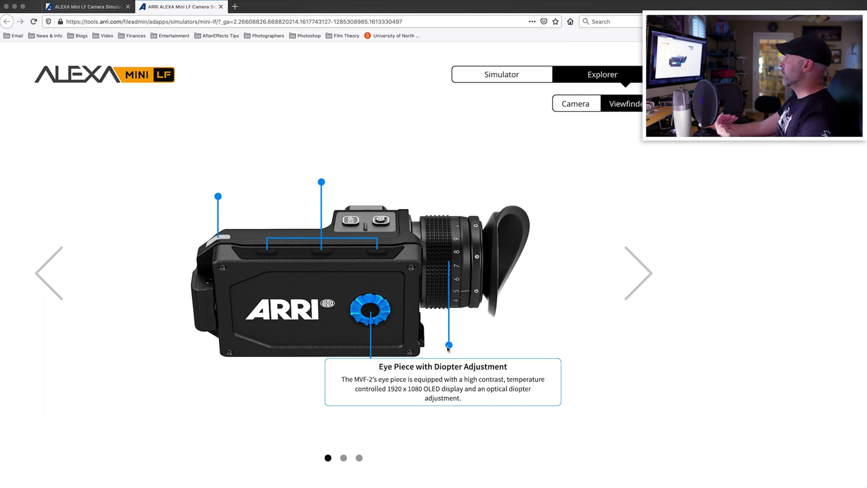
pyautogui.moveTo(319, 181)
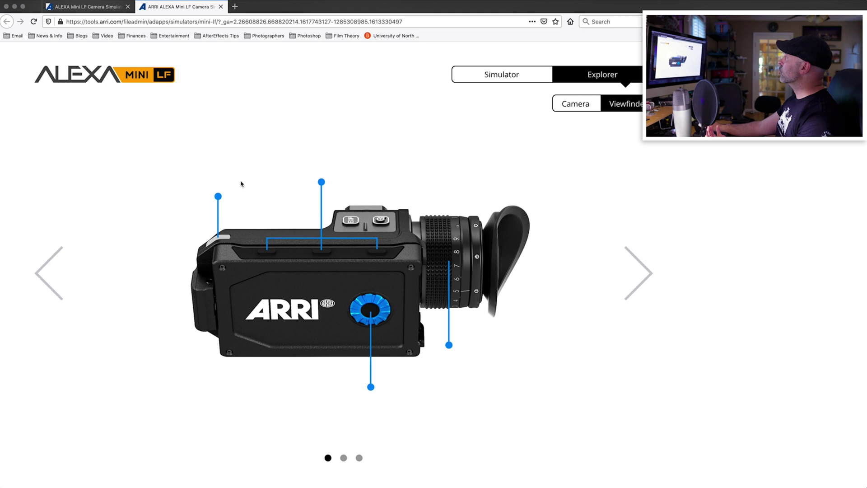
pyautogui.moveTo(218, 195)
pyautogui.click(639, 273)
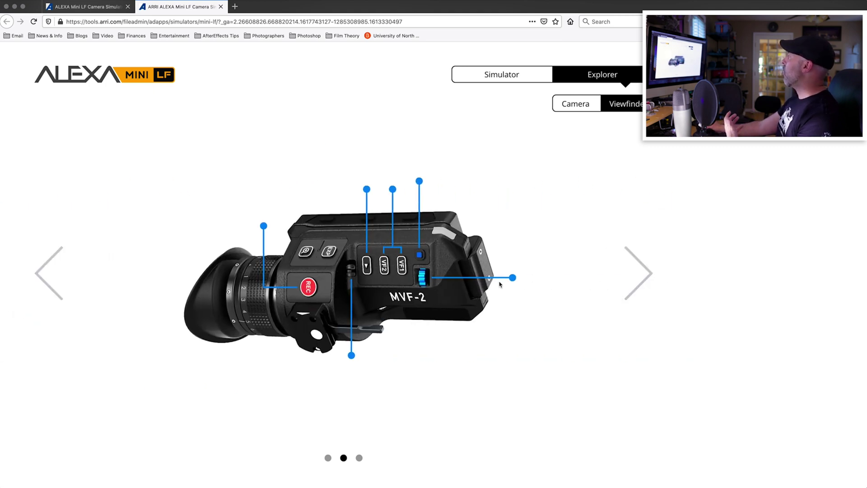
pyautogui.click(648, 272)
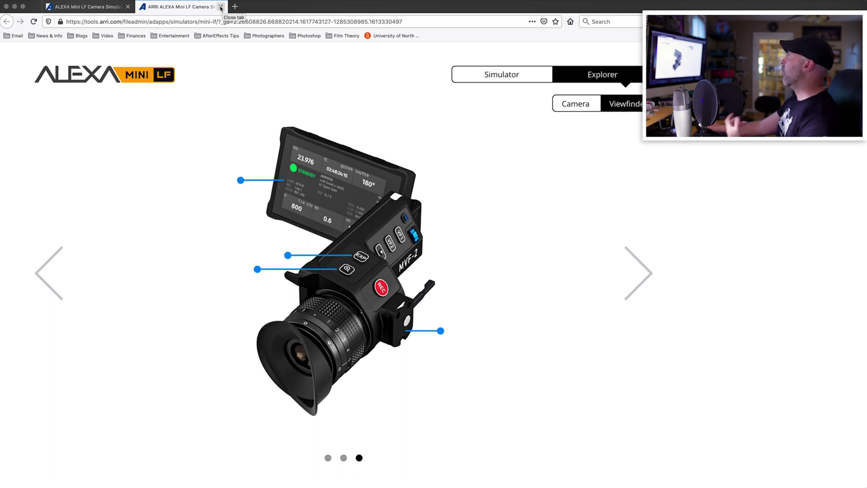
pyautogui.click(220, 7)
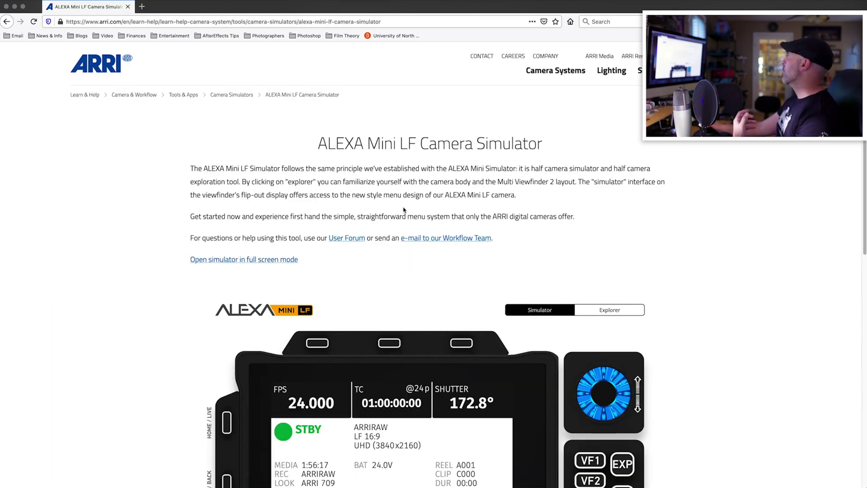
# - Go back past Camera Simulators to Tools & Apps and open the Formats & Data Rate Calculator
pyautogui.click(7, 24)
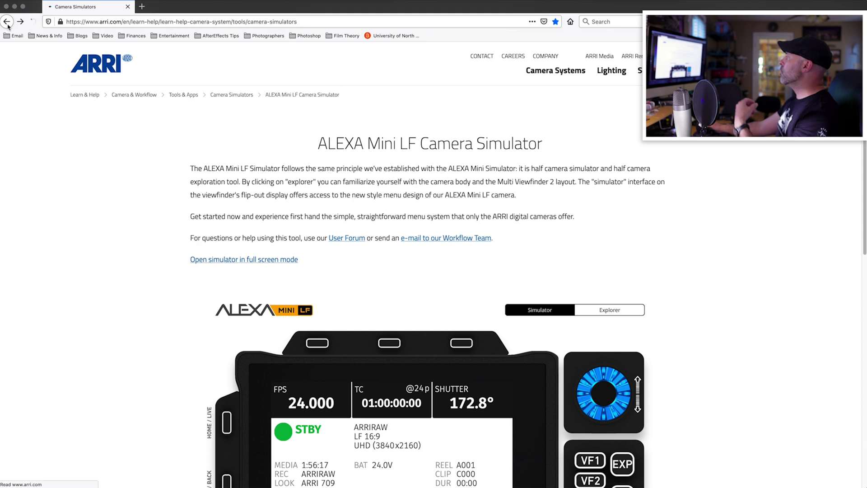
pyautogui.scroll(-3, 419, 247)
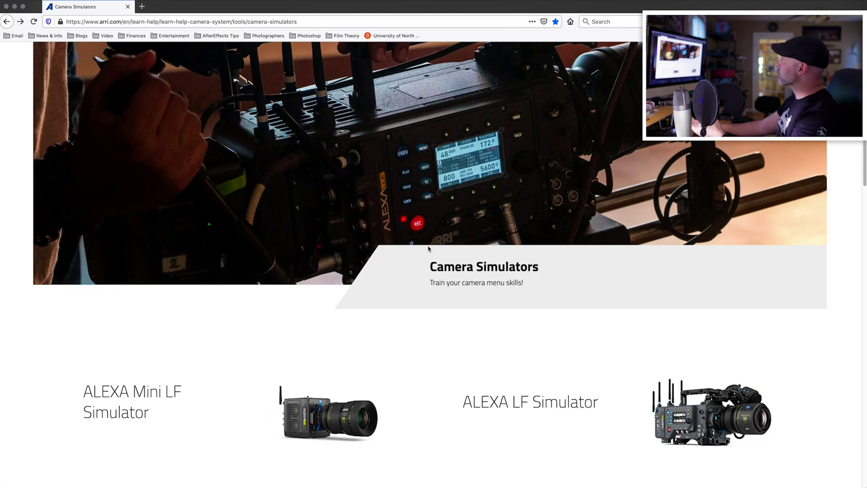
pyautogui.scroll(3, 419, 247)
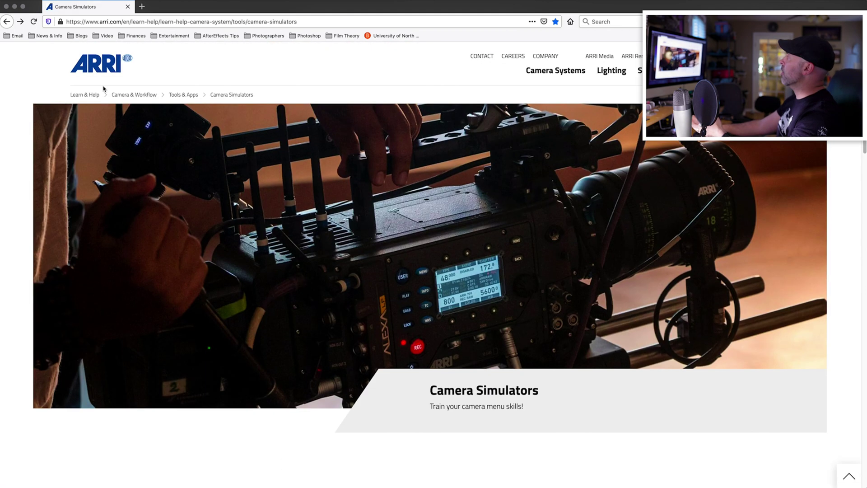
pyautogui.click(7, 25)
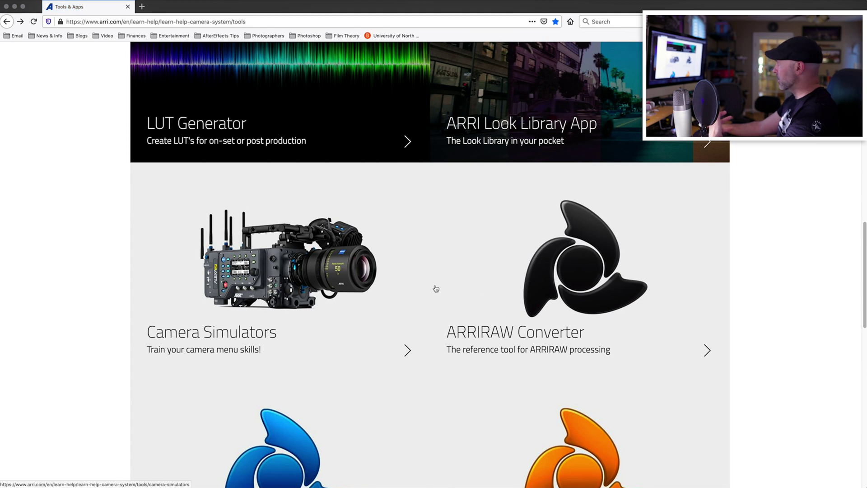
pyautogui.scroll(3, 542, 326)
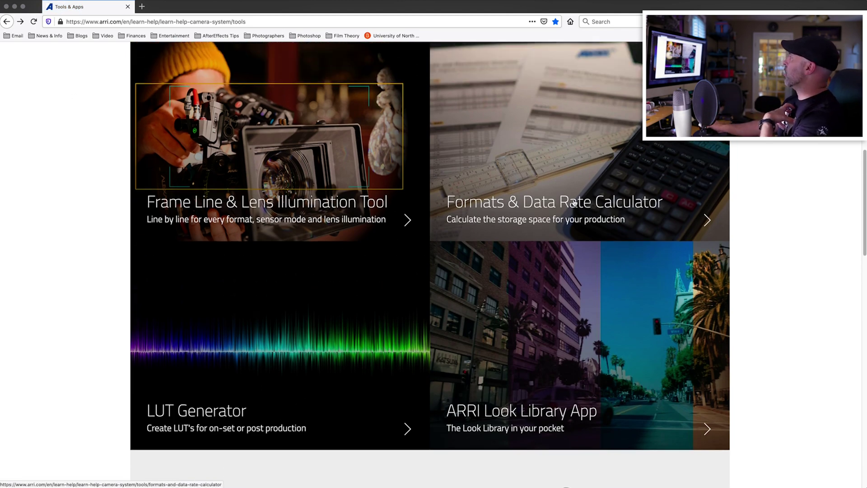
pyautogui.scroll(1, 617, 275)
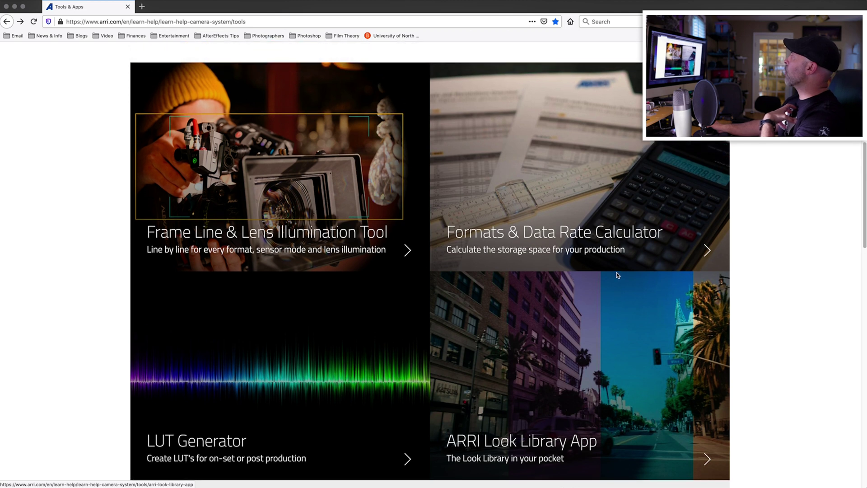
pyautogui.click(606, 211)
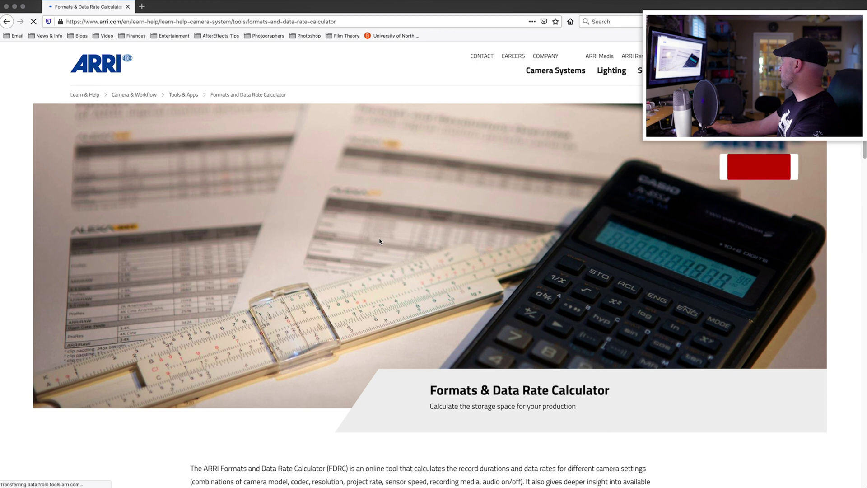
pyautogui.scroll(-6, 374, 240)
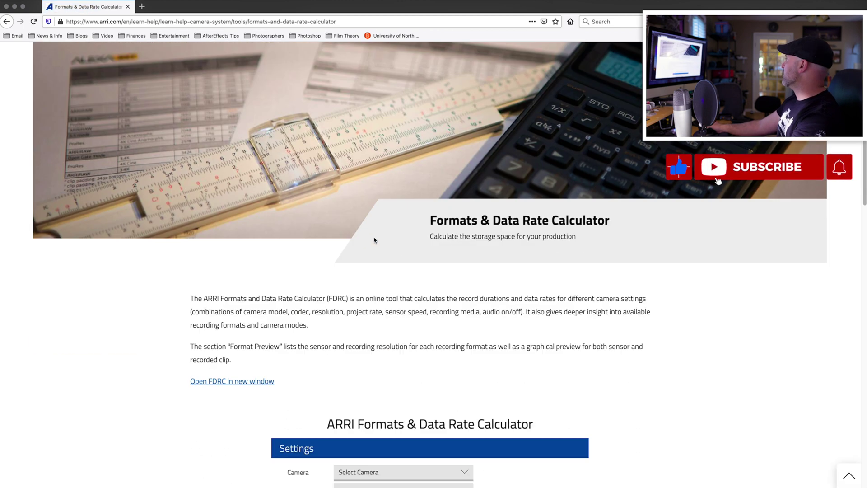
pyautogui.scroll(-3, 374, 240)
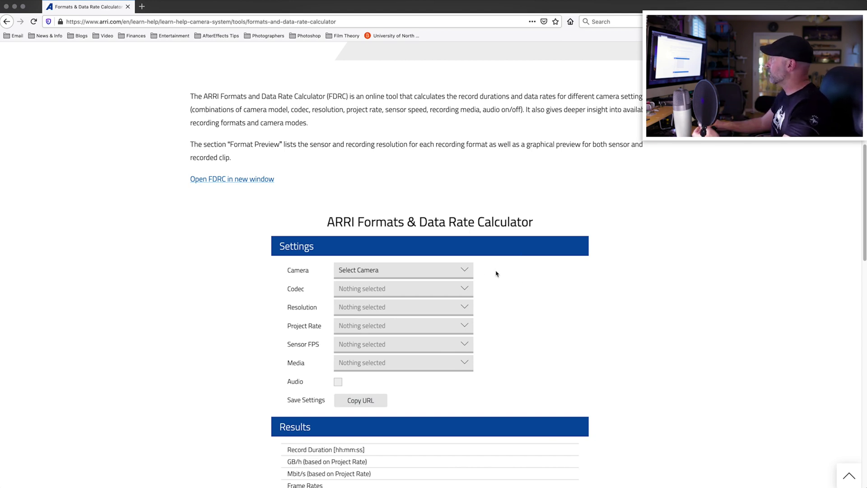
# - Choose ALEXA Mini LF as the camera in the calculator
pyautogui.click(468, 271)
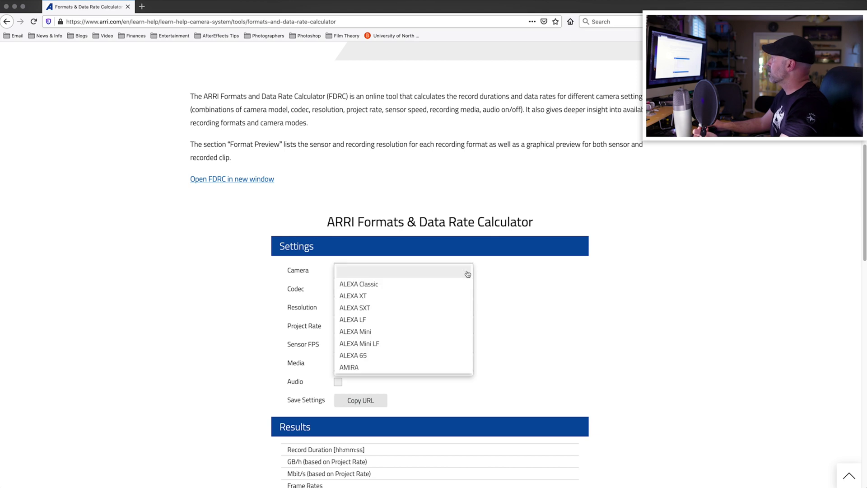
pyautogui.click(383, 346)
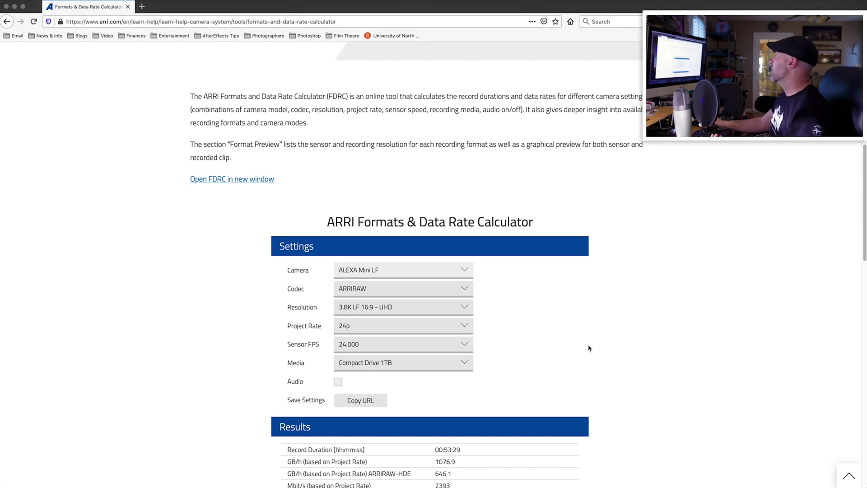
pyautogui.scroll(-1, 558, 324)
pyautogui.scroll(-2, 587, 324)
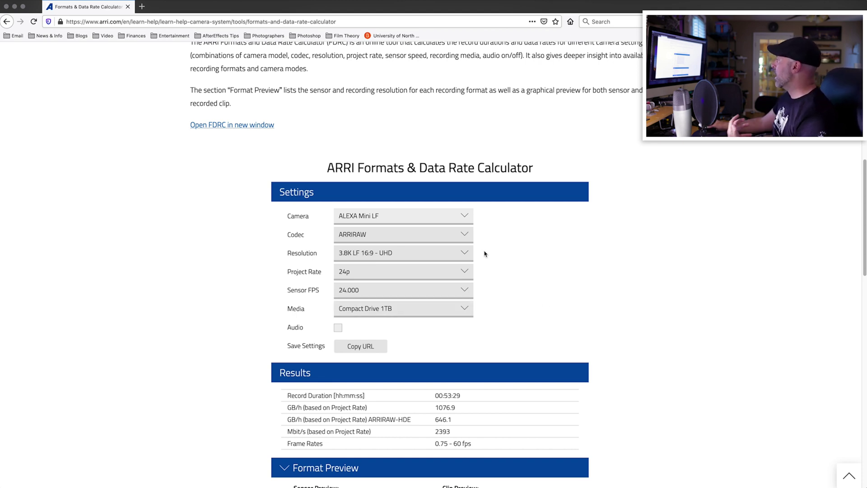
# - Switch the codec to ProRes 4444 XQ, giving 01:19:37 record time
pyautogui.click(461, 239)
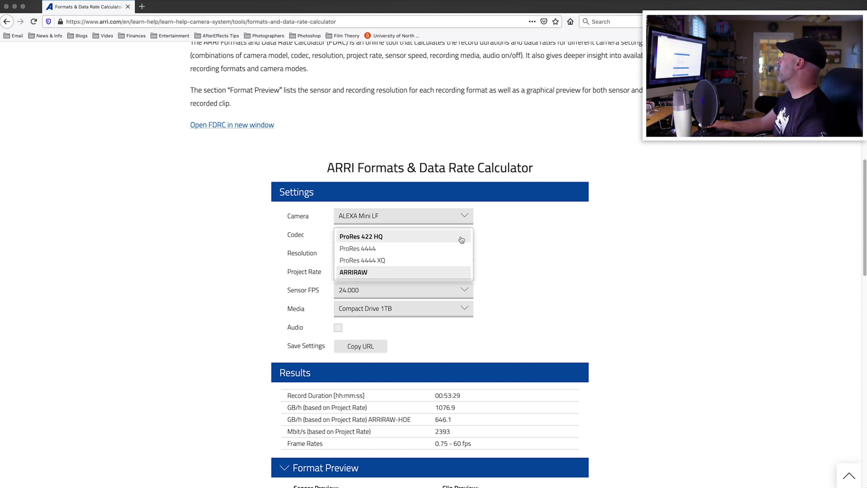
pyautogui.click(575, 245)
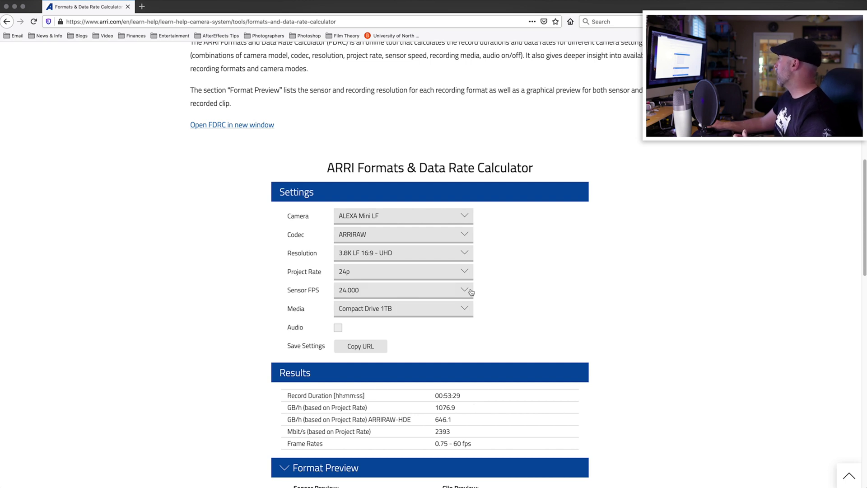
pyautogui.click(467, 236)
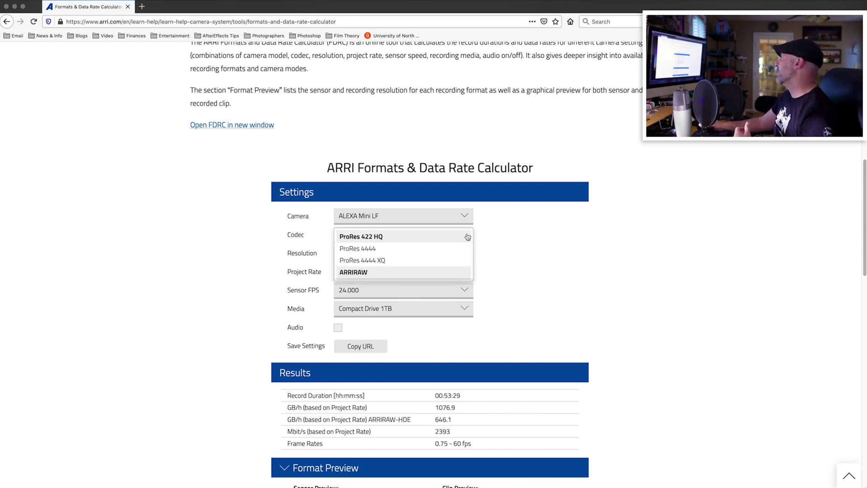
pyautogui.click(390, 261)
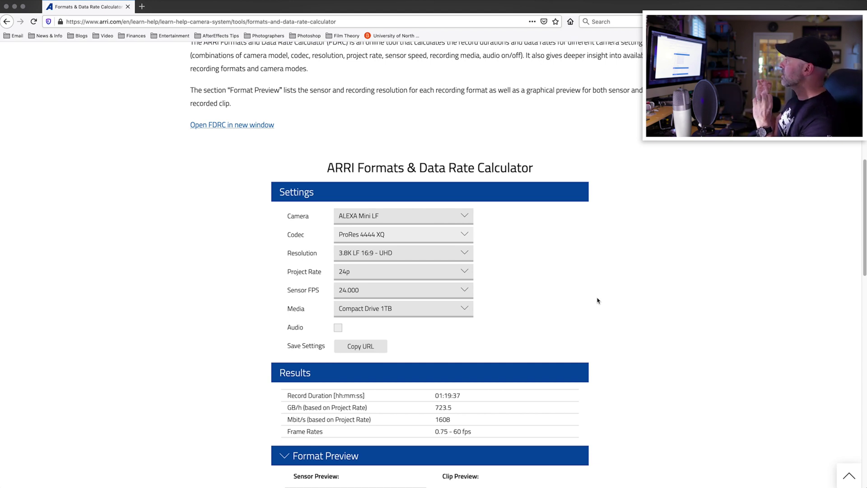
# - Set codec ARRIRAW at 4.5K LF 3:2 Open Gate, giving 00:32:13 and 3972 Mbit/s
pyautogui.click(449, 233)
pyautogui.click(384, 273)
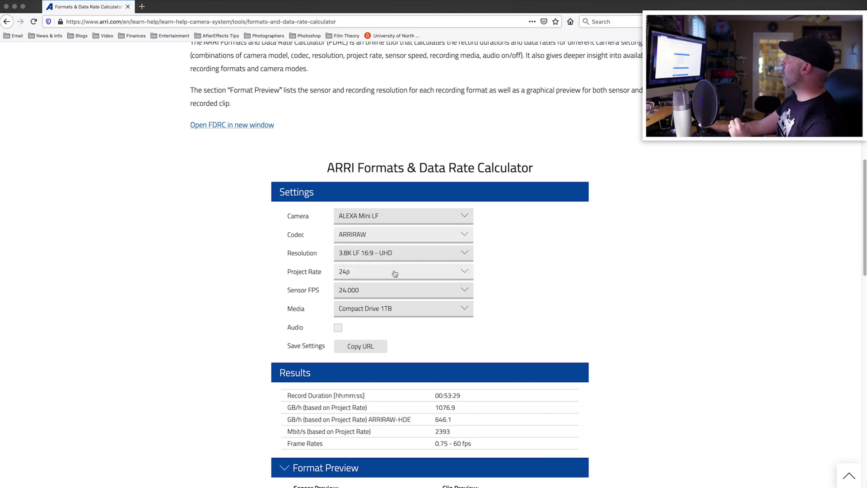
pyautogui.click(430, 255)
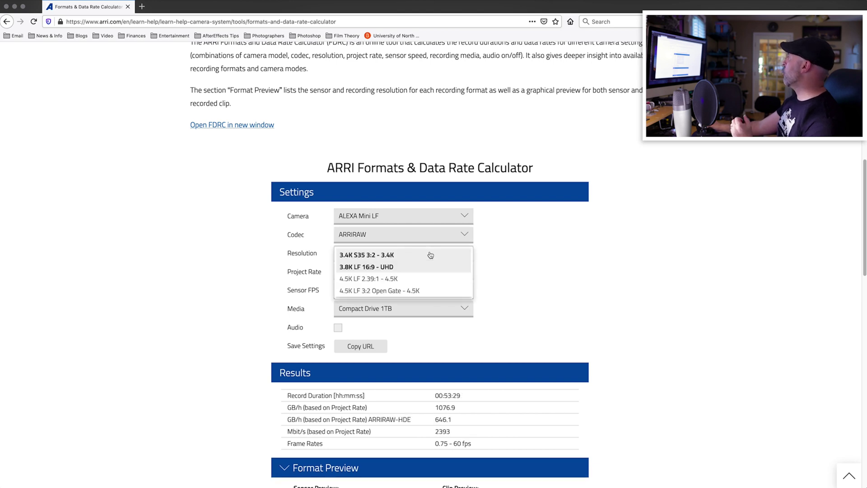
pyautogui.click(425, 291)
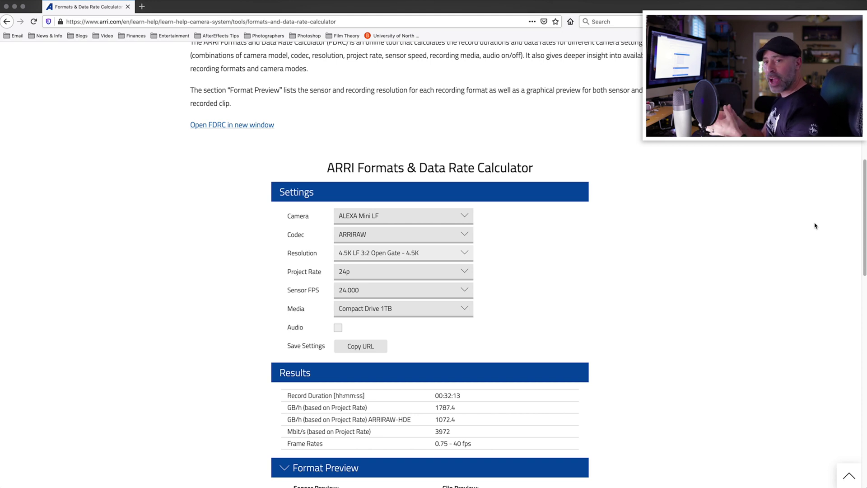
pyautogui.scroll(-3, 812, 243)
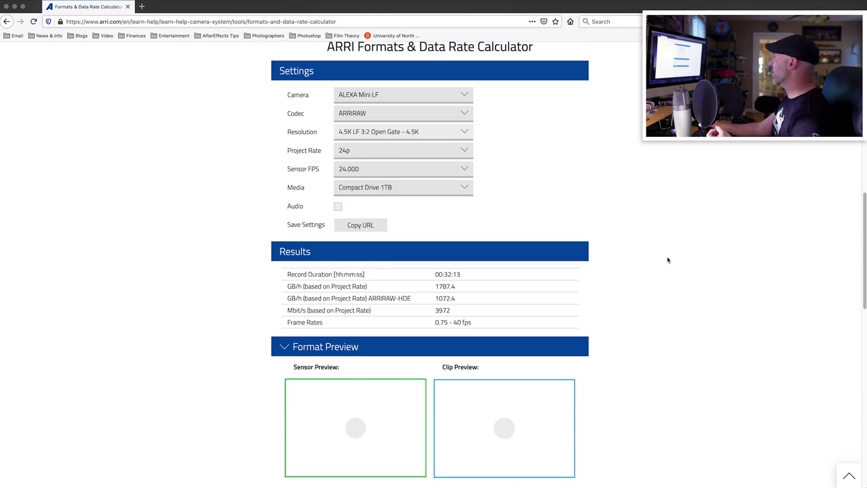
pyautogui.scroll(-1, 661, 255)
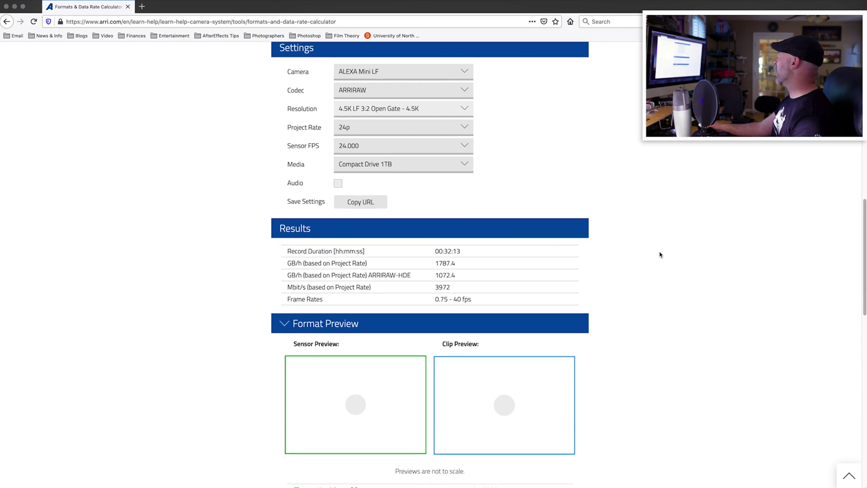
pyautogui.scroll(-1, 540, 196)
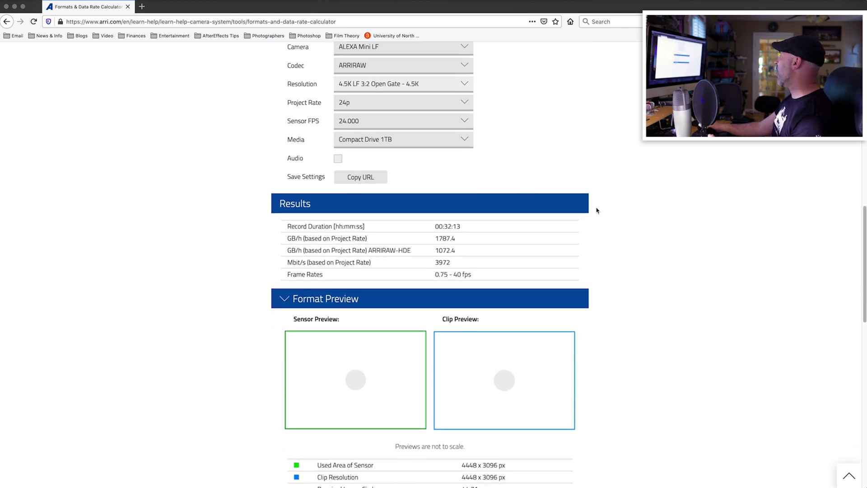
pyautogui.scroll(-7, 642, 243)
pyautogui.scroll(7, 640, 236)
pyautogui.scroll(2, 497, 176)
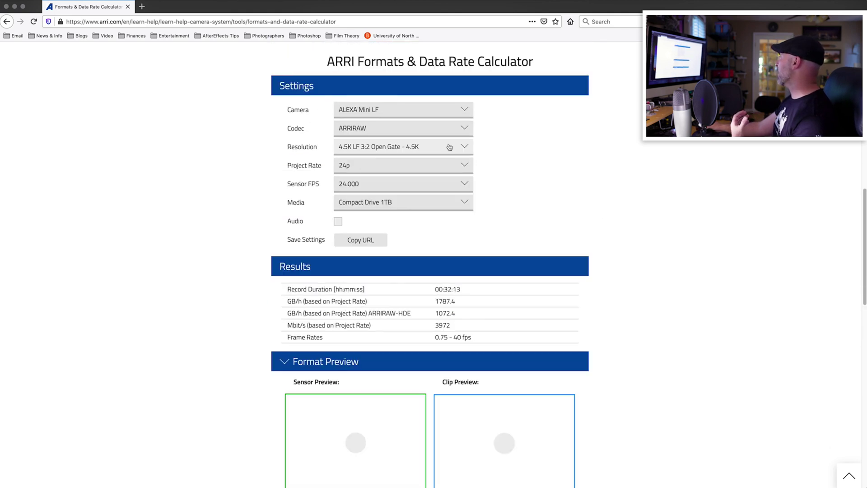
pyautogui.click(449, 146)
pyautogui.scroll(-1, 563, 246)
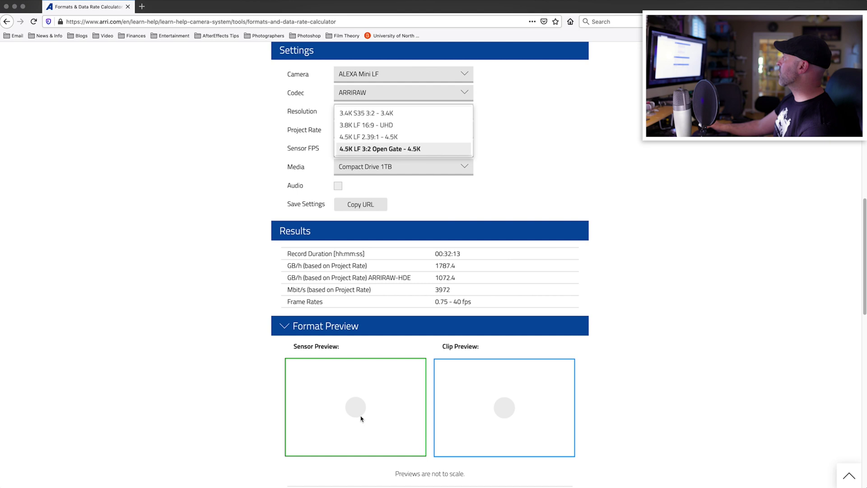
pyautogui.click(394, 126)
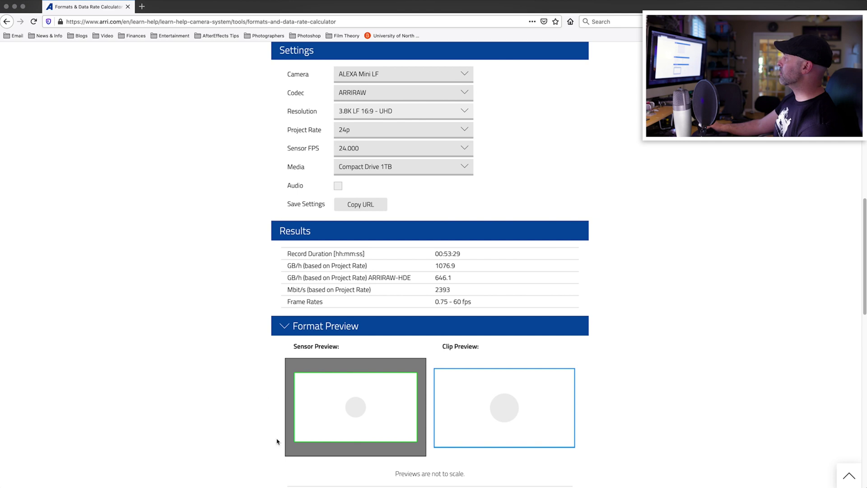
pyautogui.scroll(-3, 503, 380)
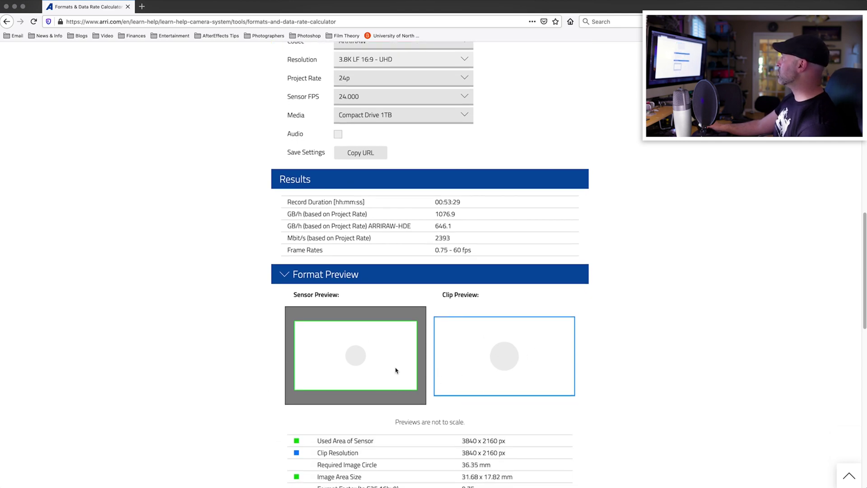
pyautogui.scroll(-4, 466, 406)
pyautogui.scroll(-3, 465, 405)
pyautogui.scroll(8, 465, 405)
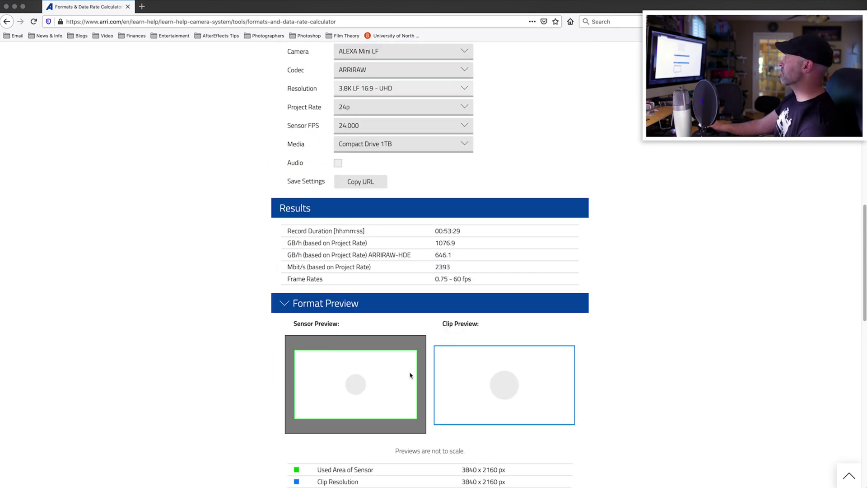
pyautogui.click(384, 91)
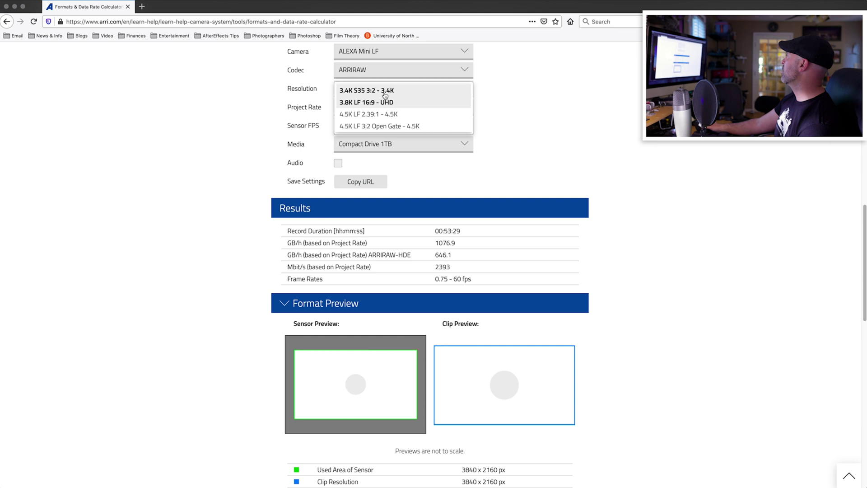
pyautogui.click(382, 117)
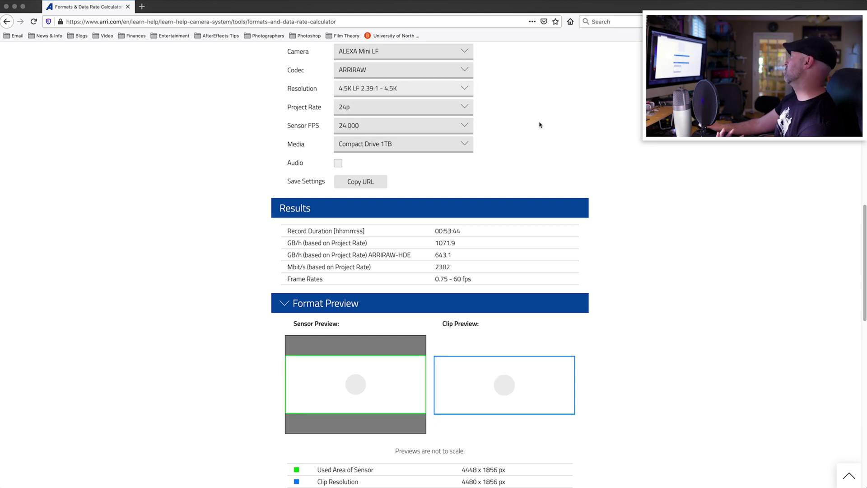
pyautogui.click(439, 92)
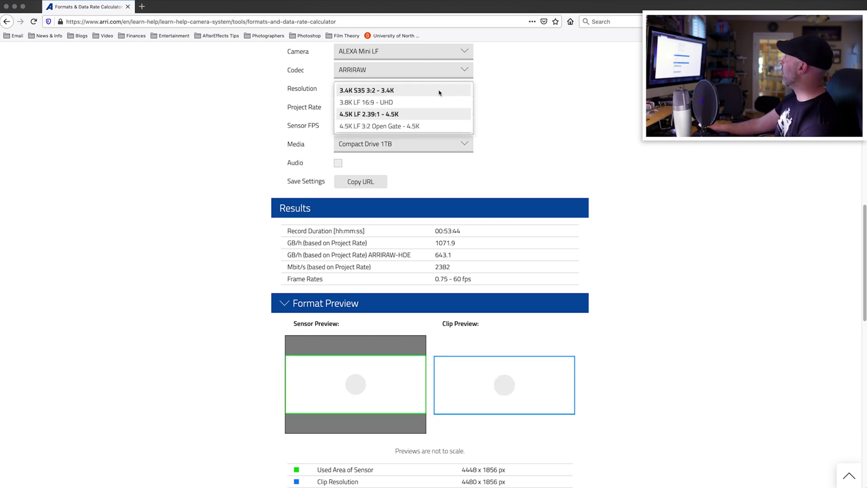
pyautogui.click(391, 125)
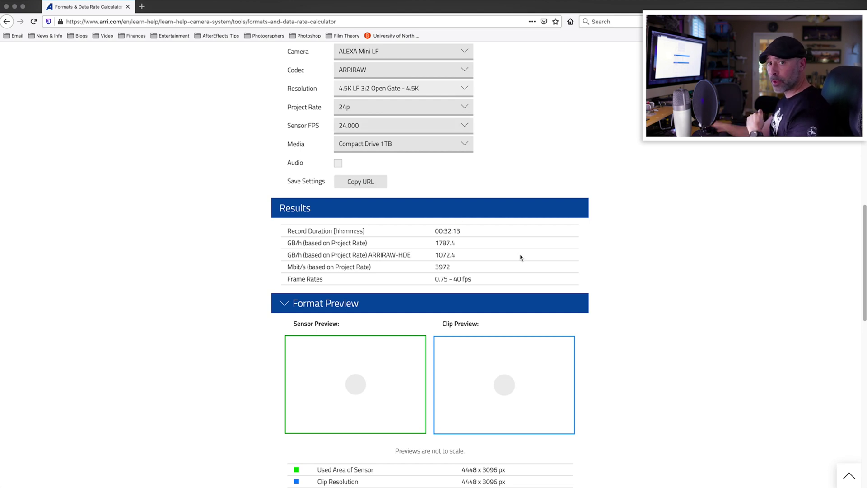
pyautogui.scroll(10, 685, 302)
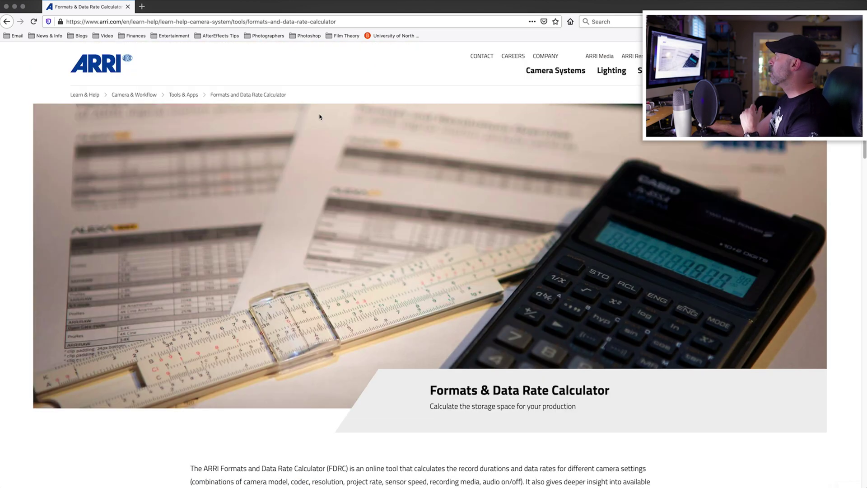
# - Go back to Tools & Apps and open the Frame Line & Lens Illumination Tool
pyautogui.click(7, 22)
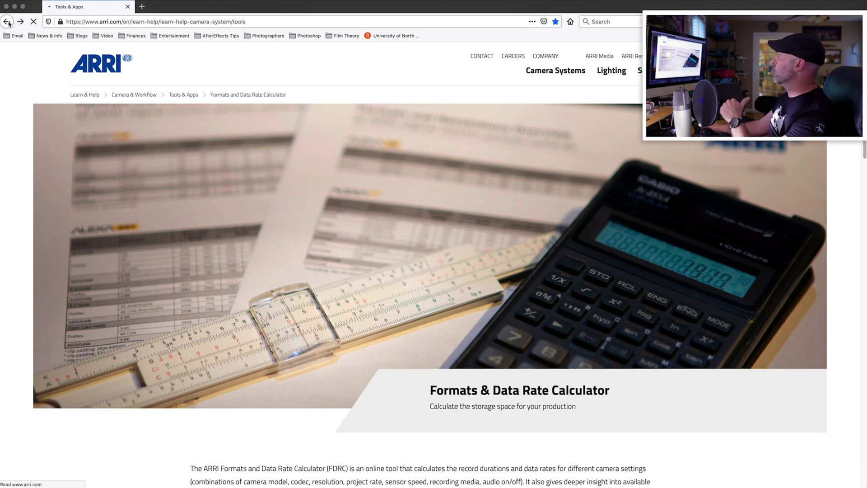
pyautogui.scroll(-1, 454, 270)
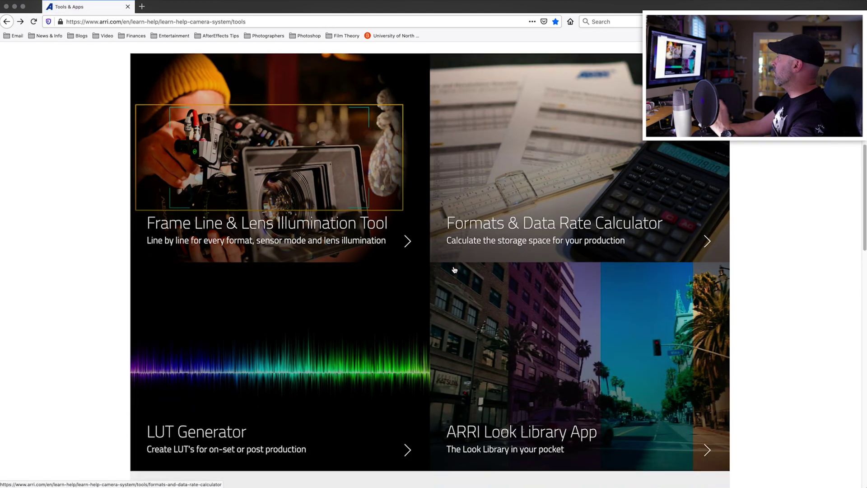
pyautogui.scroll(-1, 455, 269)
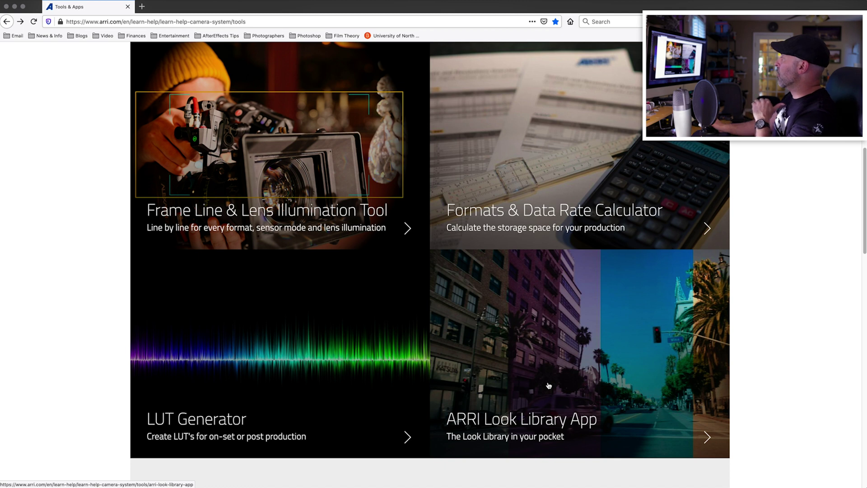
pyautogui.click(321, 167)
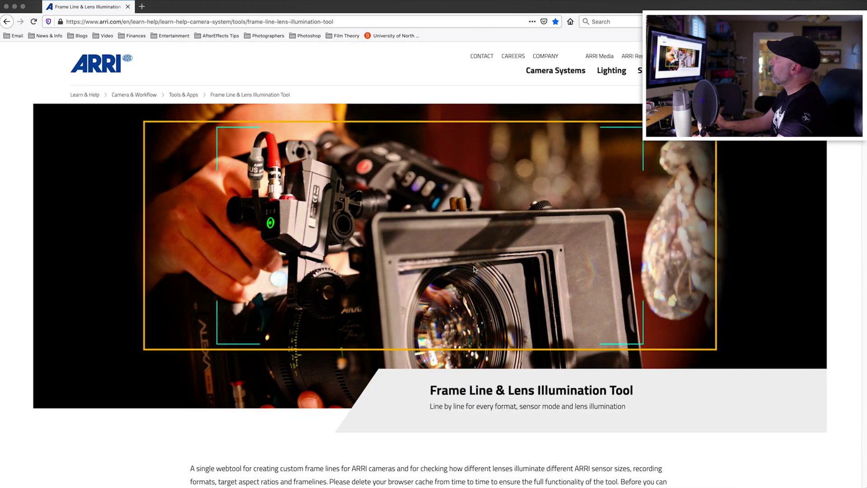
# - Select the ALEXA Mini LF camera and keep ARRIRAW as the recording format
pyautogui.scroll(-5, 473, 268)
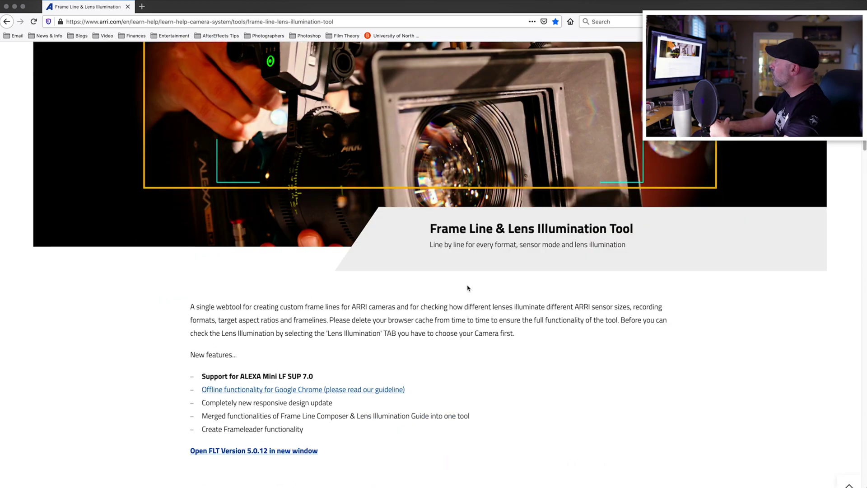
pyautogui.scroll(-3, 466, 283)
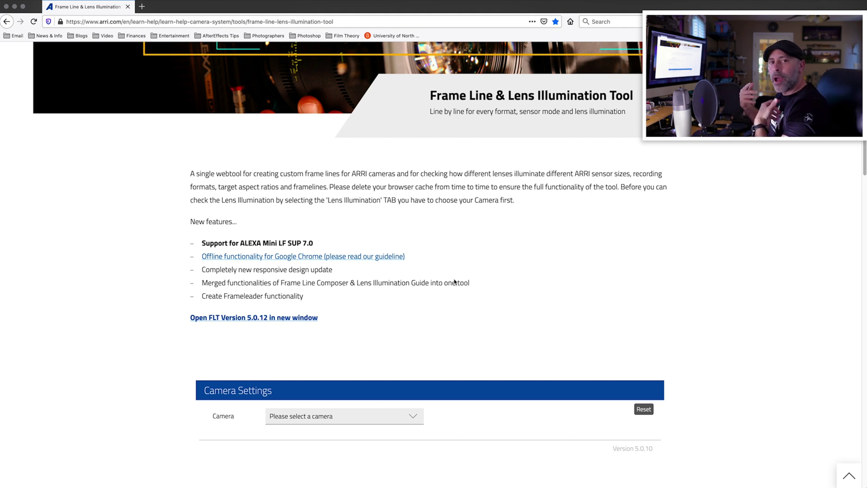
pyautogui.scroll(-2, 492, 325)
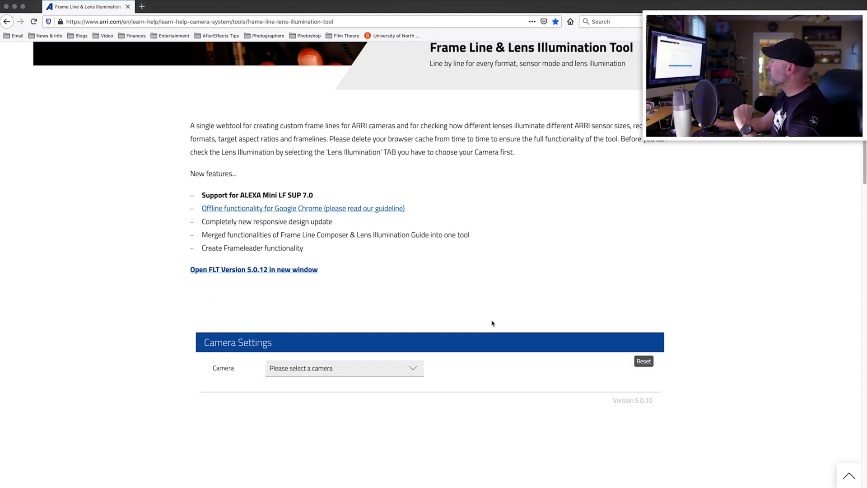
pyautogui.click(365, 367)
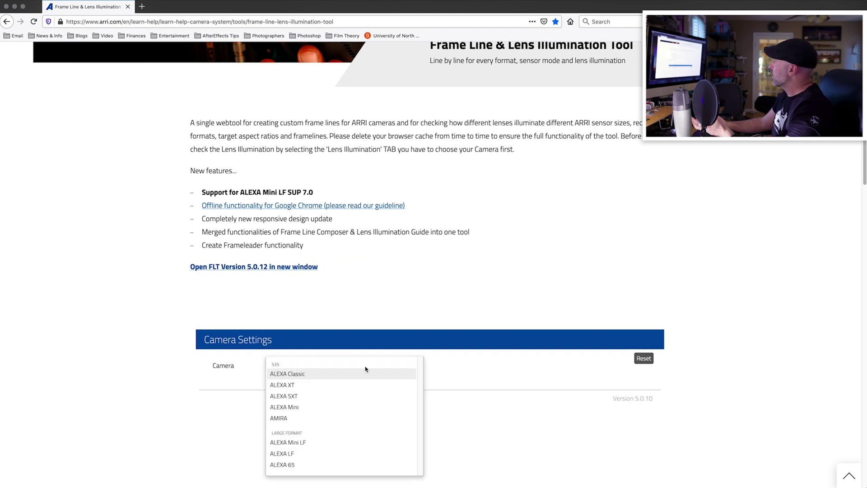
pyautogui.click(291, 444)
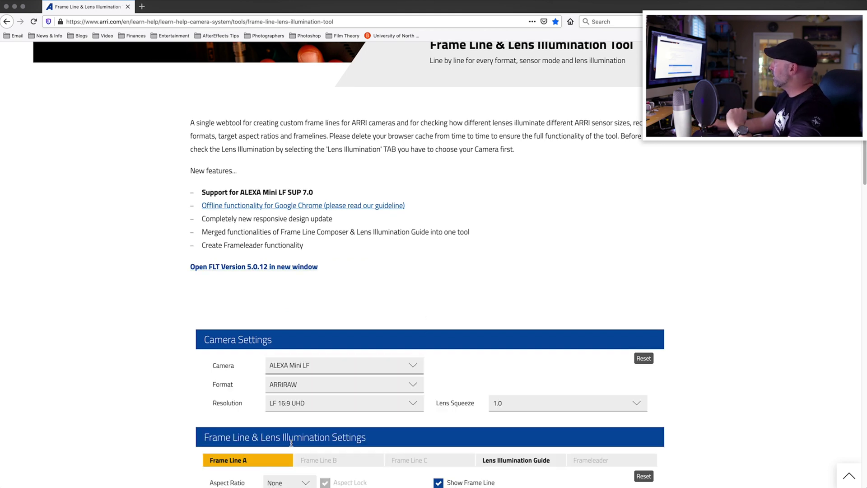
pyautogui.scroll(-6, 703, 415)
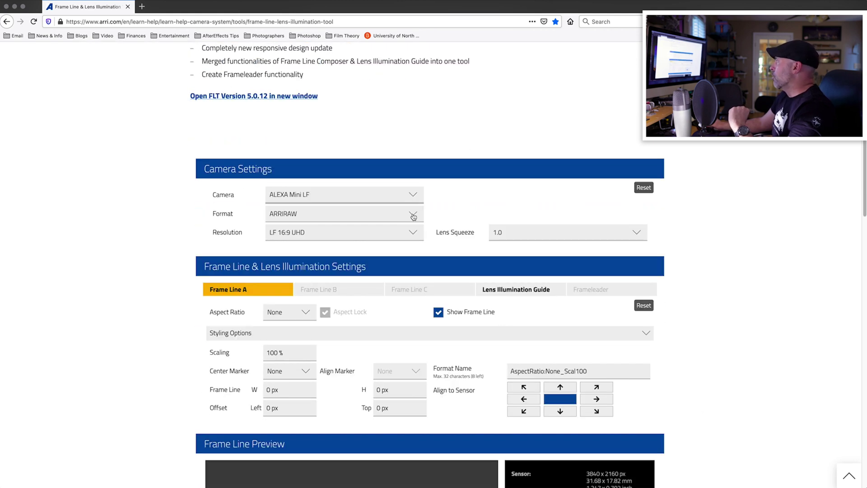
pyautogui.click(413, 217)
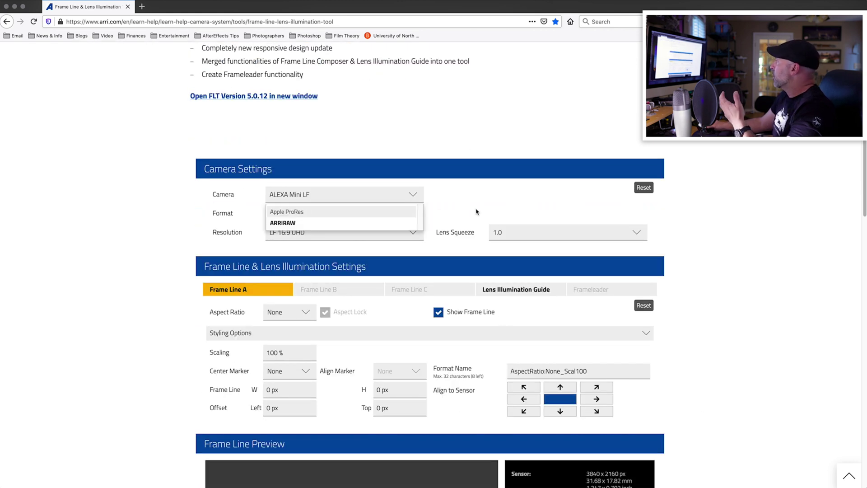
pyautogui.click(476, 211)
# - Try LF Open Gate 4.5K, then LF 16:9 UHD as the resolution
pyautogui.click(418, 229)
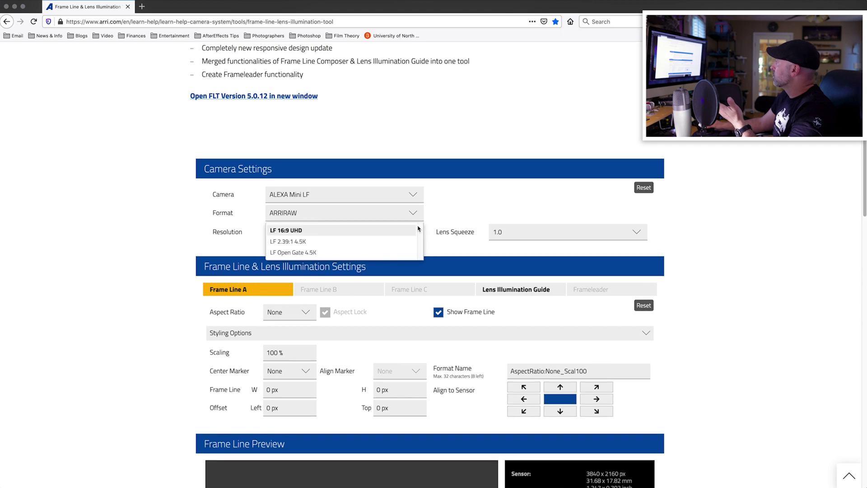
pyautogui.click(508, 203)
pyautogui.click(382, 227)
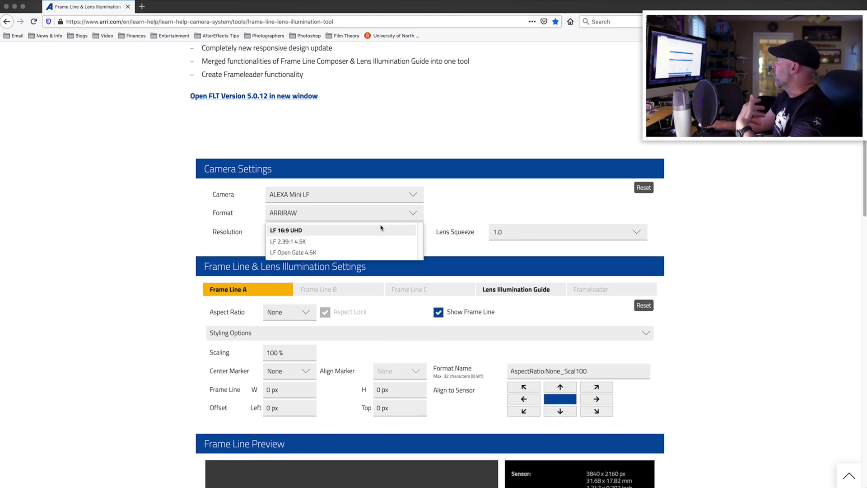
pyautogui.click(327, 254)
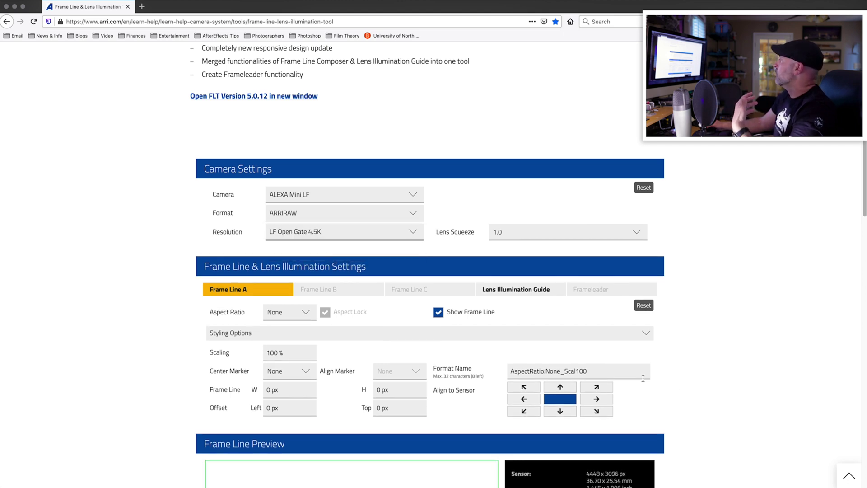
pyautogui.scroll(-5, 776, 379)
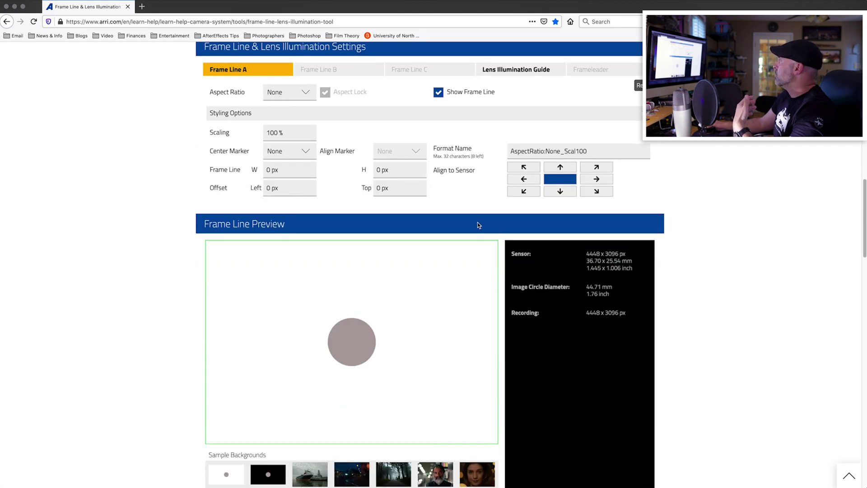
pyautogui.scroll(1, 452, 239)
pyautogui.scroll(3, 530, 293)
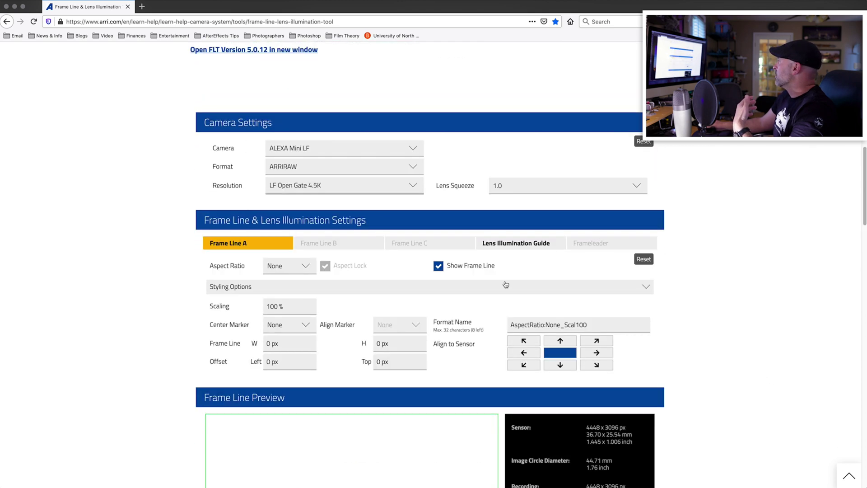
pyautogui.click(330, 187)
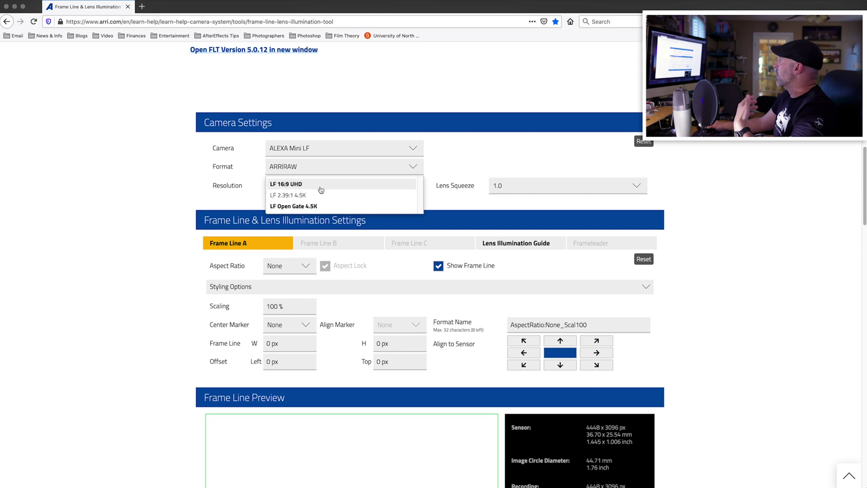
pyautogui.click(319, 186)
# - Preview the frame over each sample background, ending on the foggy forest road
pyautogui.scroll(-5, 429, 399)
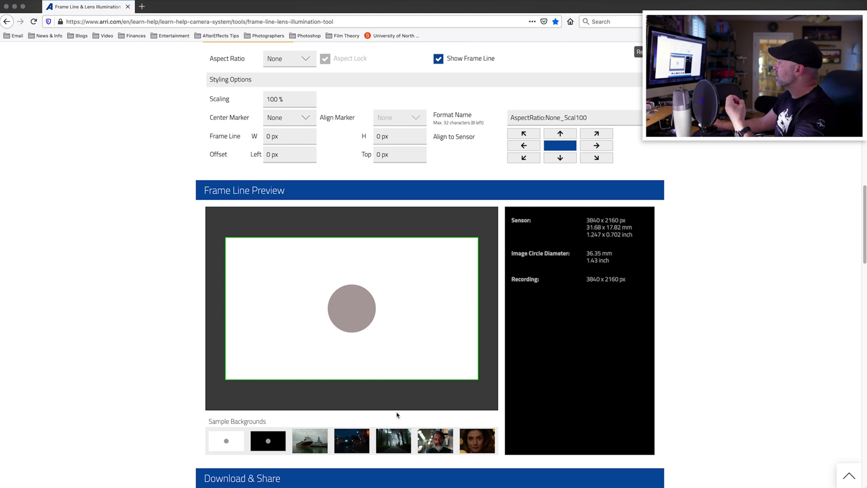
pyautogui.click(352, 445)
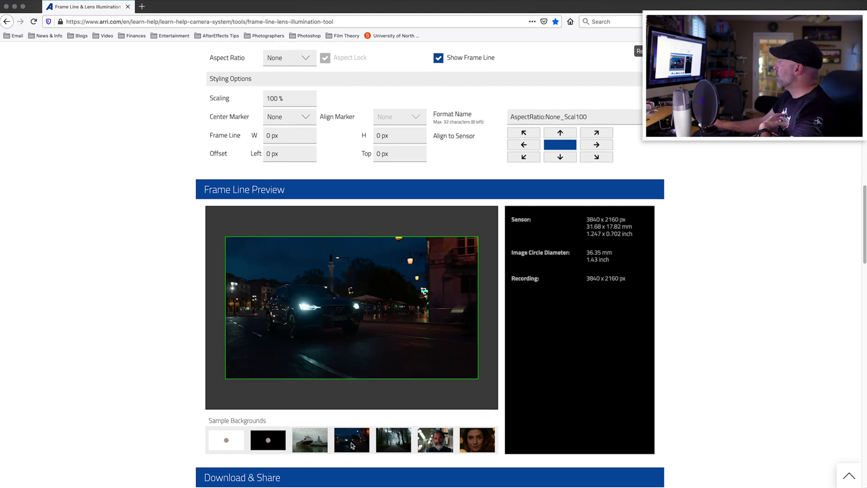
pyautogui.click(392, 442)
pyautogui.click(419, 443)
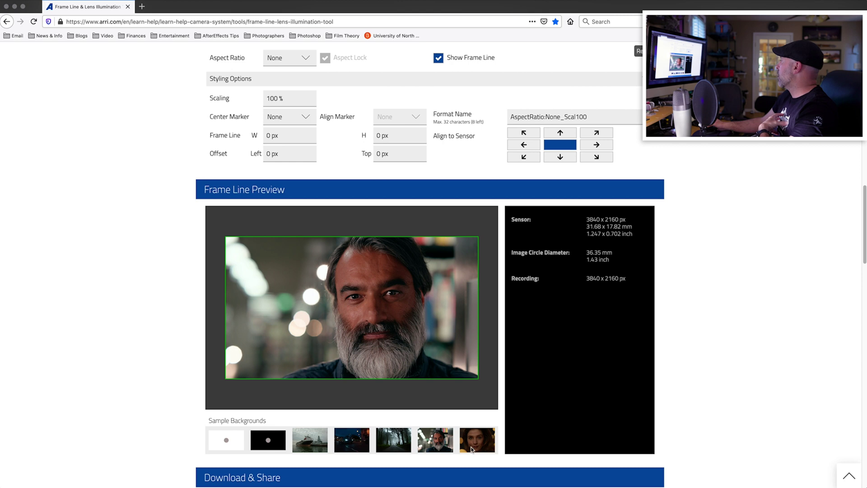
pyautogui.click(472, 448)
pyautogui.click(391, 446)
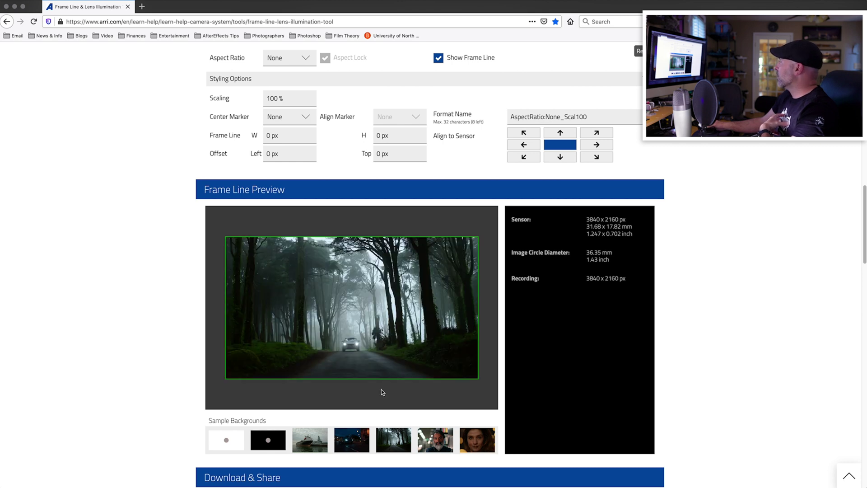
# - Set the resolution back to LF Open Gate 4.5K (4448 x 3096 px sensor)
pyautogui.scroll(1, 392, 366)
pyautogui.scroll(4, 393, 367)
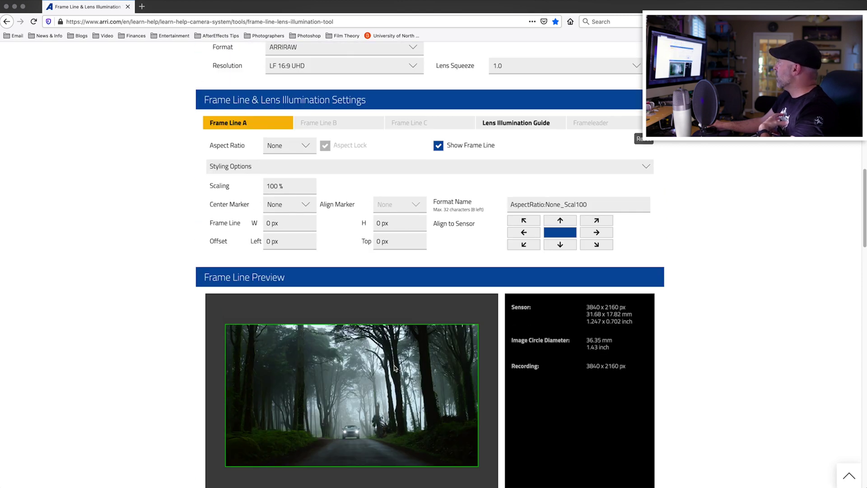
pyautogui.click(308, 189)
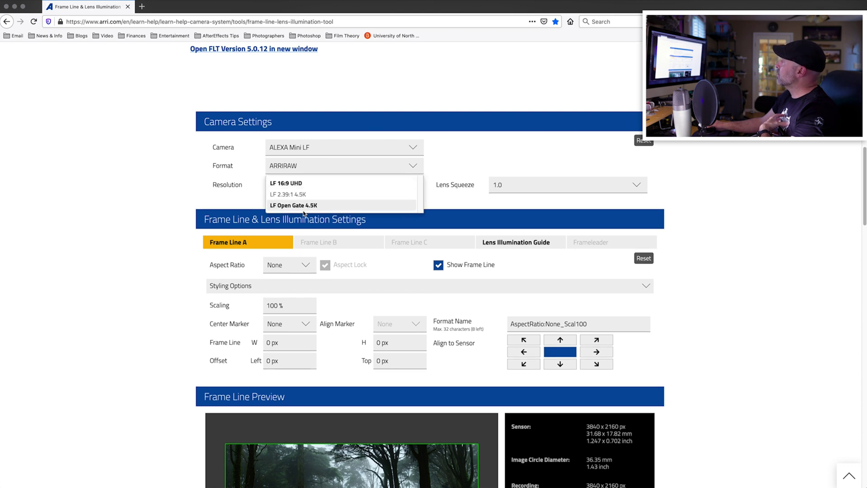
pyautogui.click(305, 209)
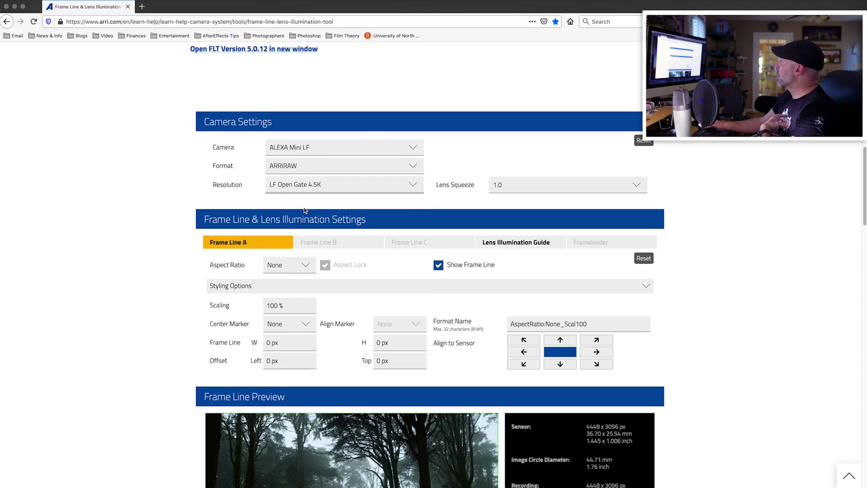
pyautogui.scroll(-4, 333, 285)
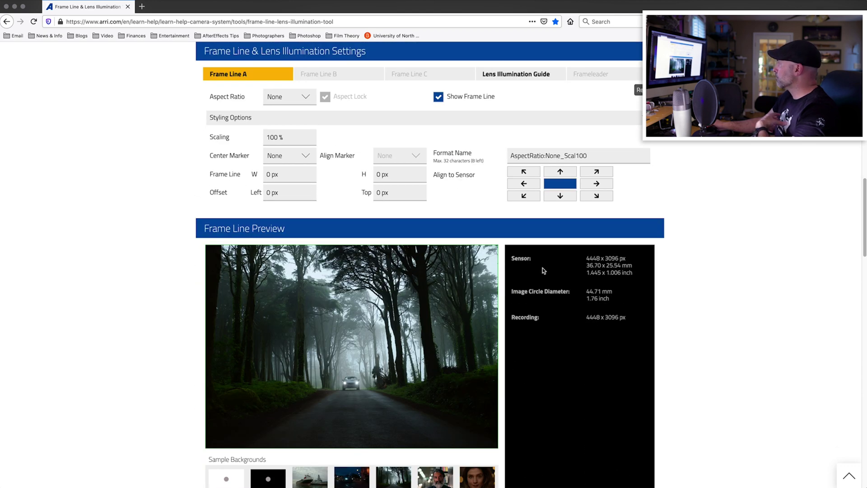
pyautogui.scroll(1, 587, 280)
# - Try Frame Line A at 2.00:1 and 2.39:1 before settling on 1.85:1
pyautogui.scroll(-1, 440, 321)
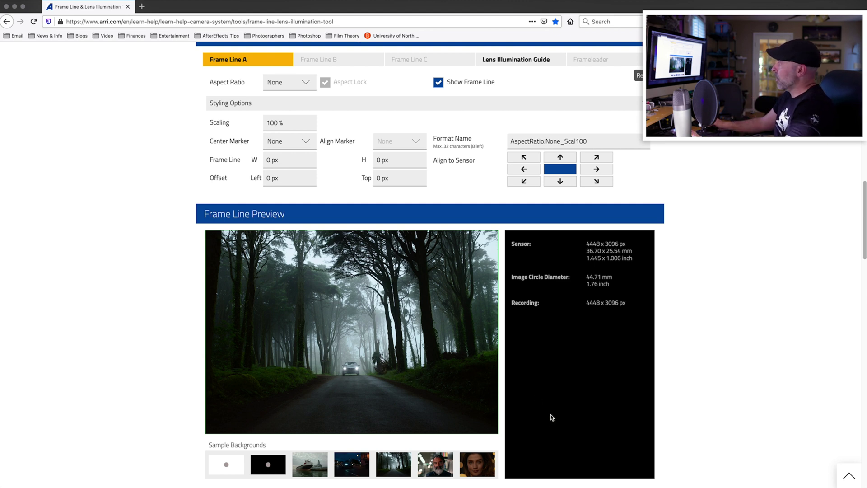
pyautogui.click(305, 86)
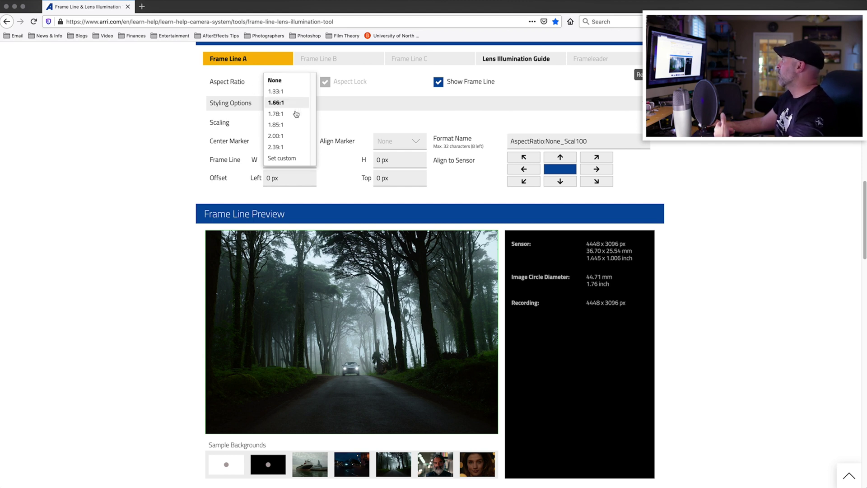
pyautogui.click(283, 137)
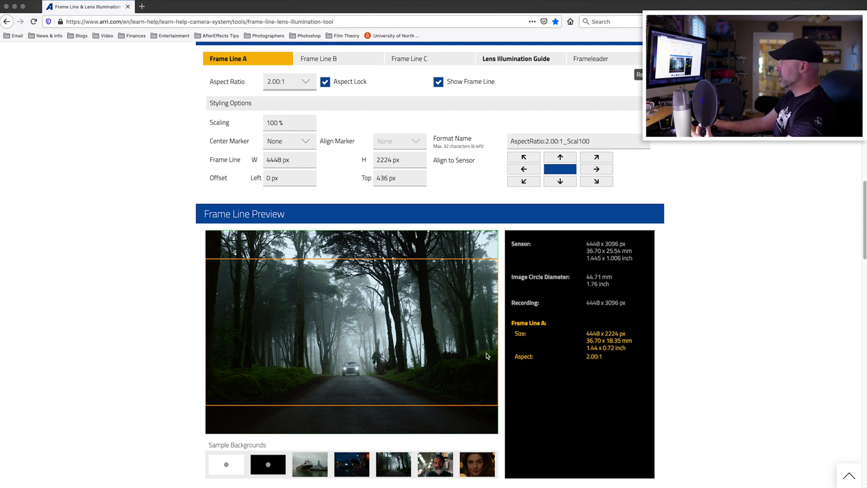
pyautogui.click(301, 87)
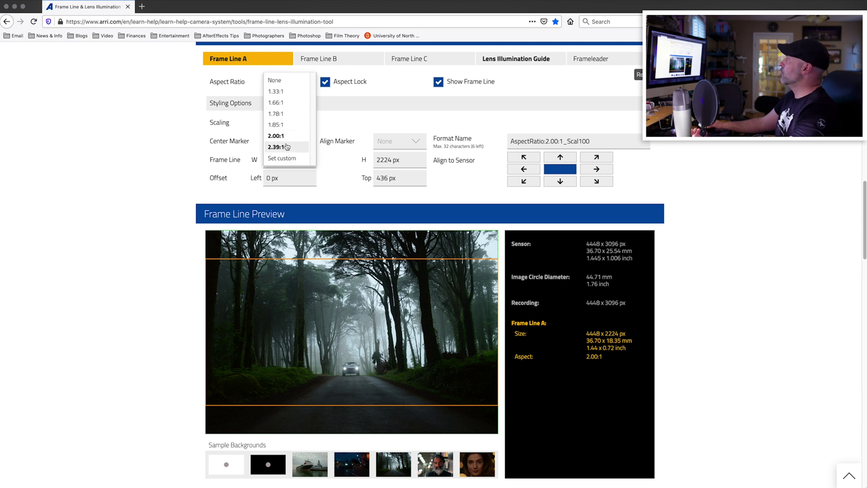
pyautogui.click(287, 146)
pyautogui.click(306, 87)
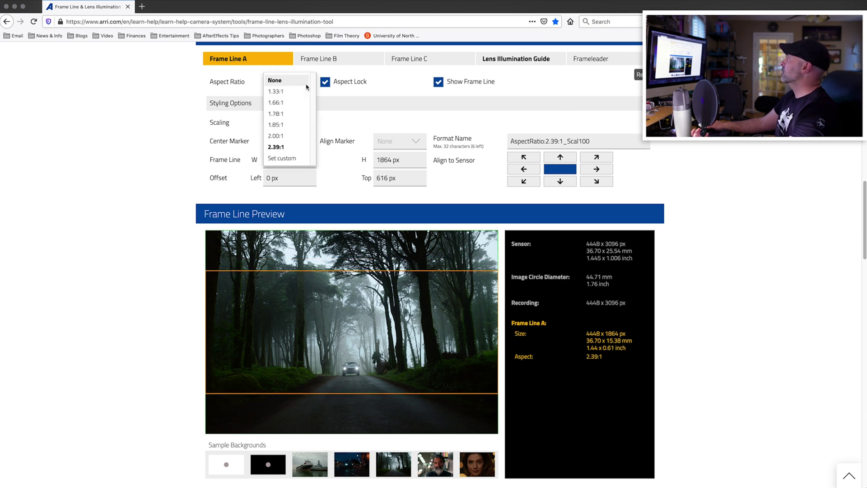
pyautogui.click(281, 124)
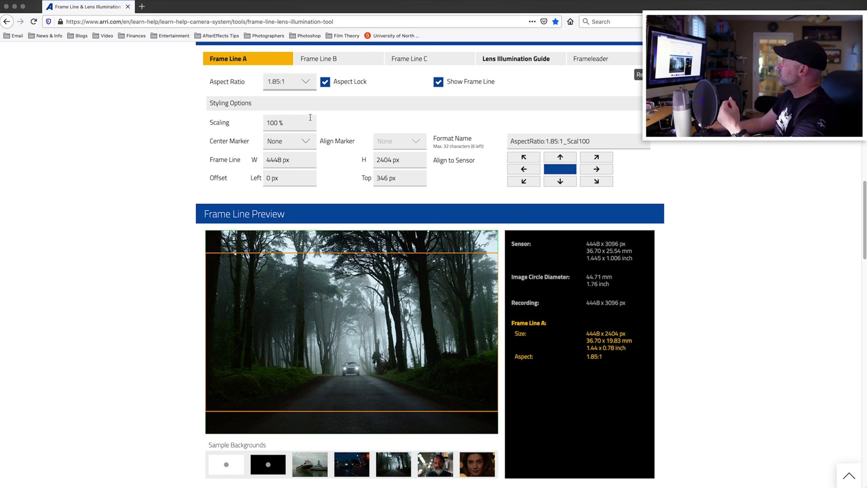
pyautogui.click(310, 87)
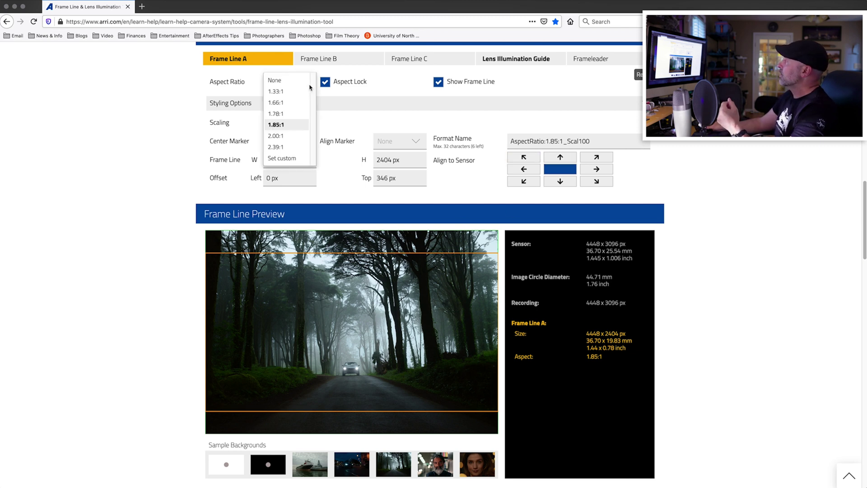
# - Apply a custom 3:1 aspect ratio to Frame Line A
pyautogui.click(301, 158)
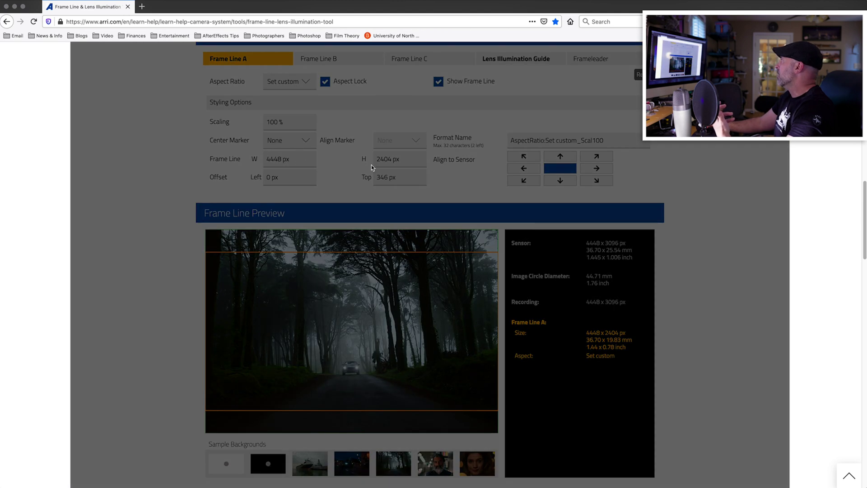
pyautogui.scroll(3, 406, 156)
pyautogui.scroll(3, 429, 138)
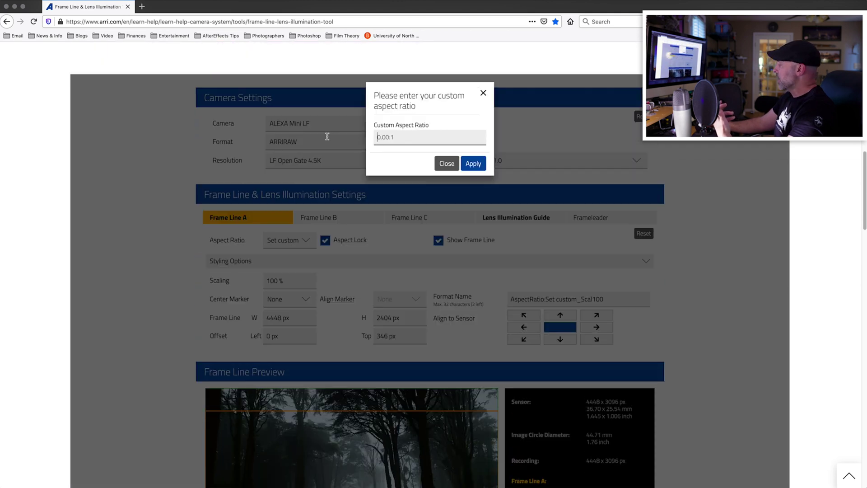
pyautogui.write('3:1')
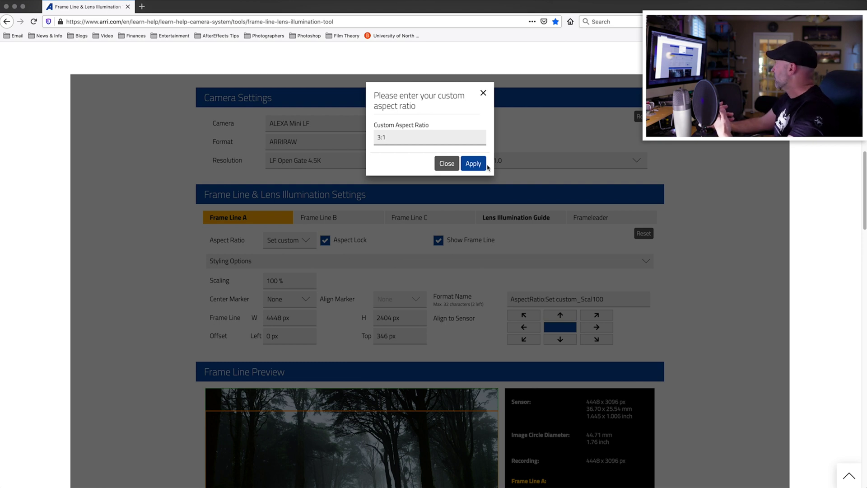
pyautogui.click(479, 164)
# - Align the frame line to the sensor bottom, then top, then centre it
pyautogui.scroll(-5, 418, 345)
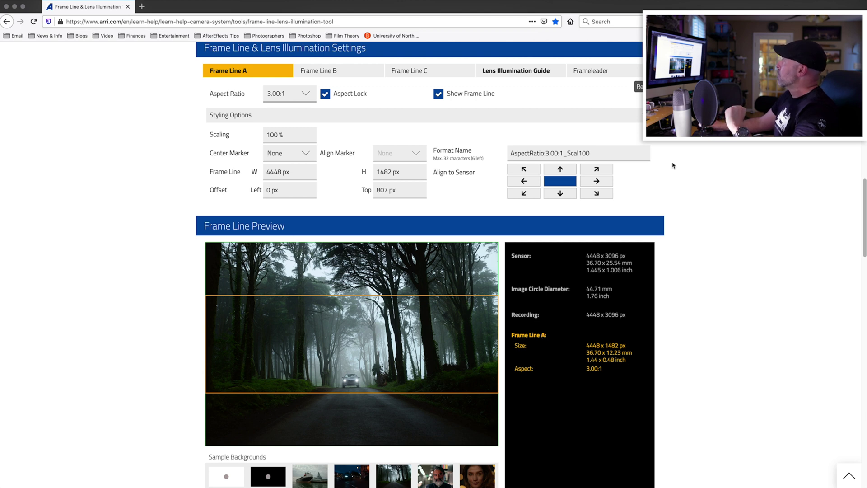
pyautogui.click(568, 193)
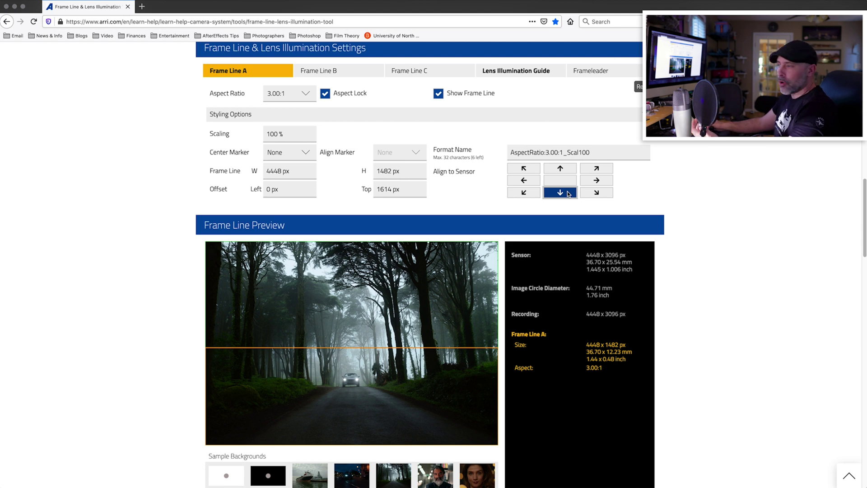
pyautogui.click(569, 171)
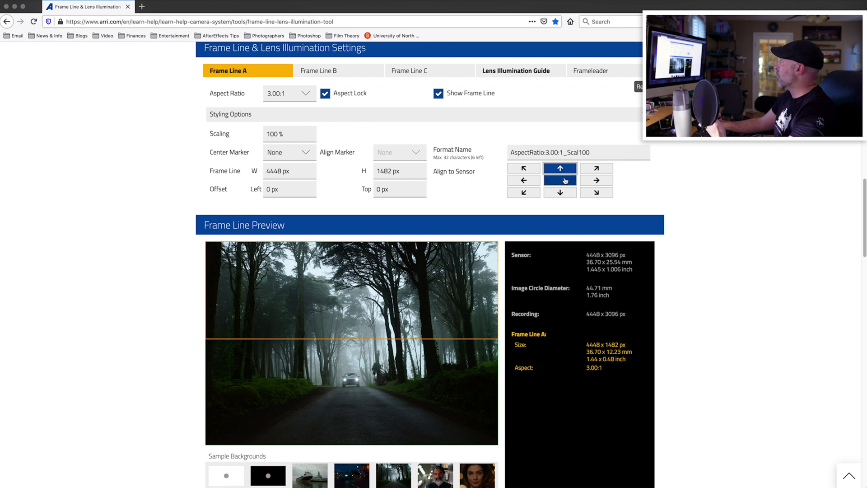
pyautogui.click(565, 181)
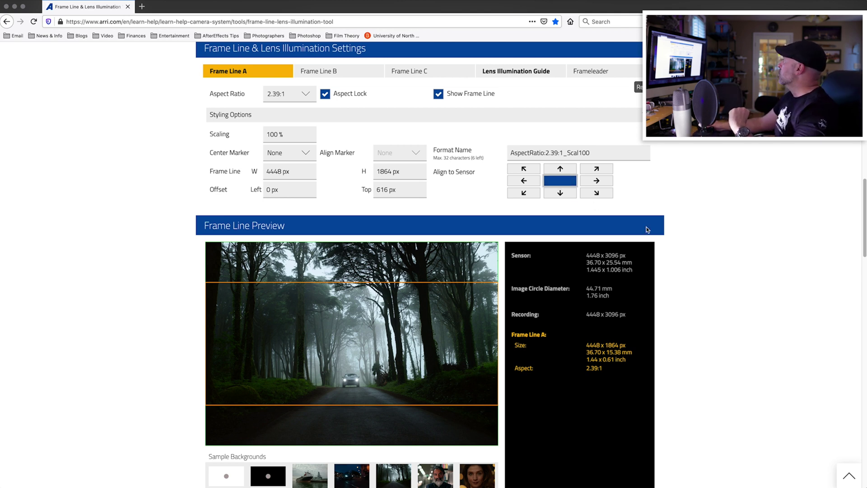
pyautogui.scroll(3, 656, 268)
pyautogui.scroll(-3, 566, 260)
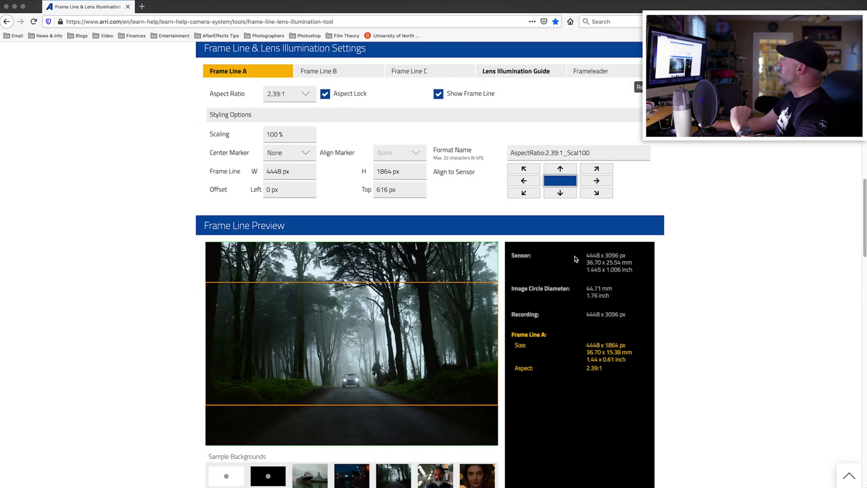
# - Give Frame Line B a 1.66:1 aspect ratio after first trying 2.00:1
pyautogui.click(329, 76)
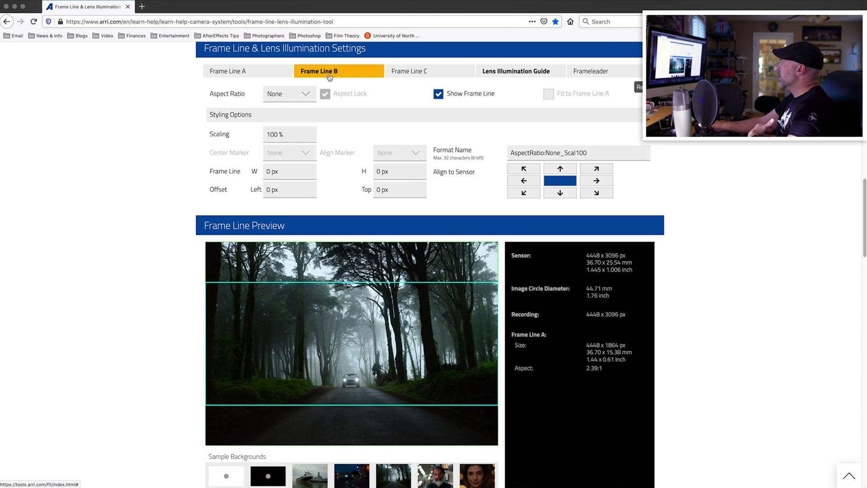
pyautogui.click(286, 96)
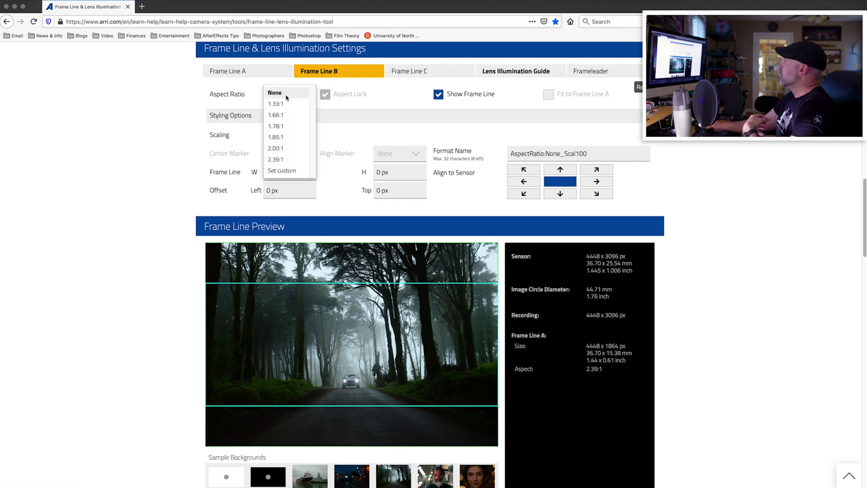
pyautogui.click(281, 149)
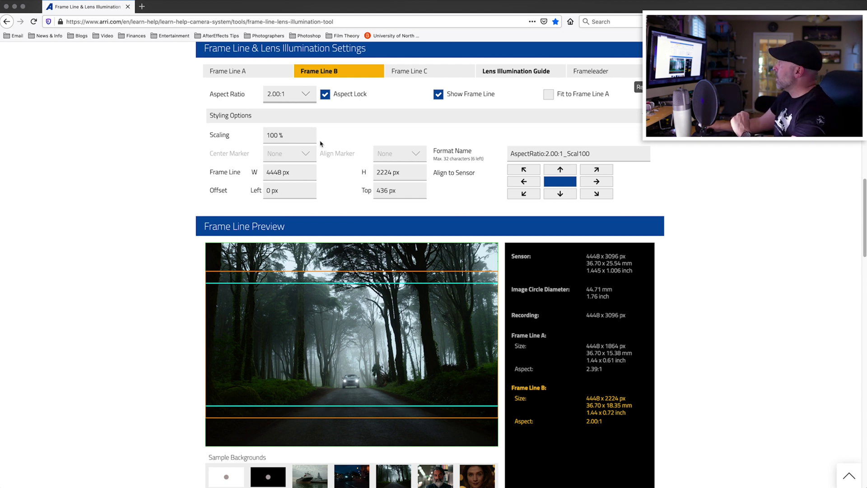
pyautogui.click(303, 92)
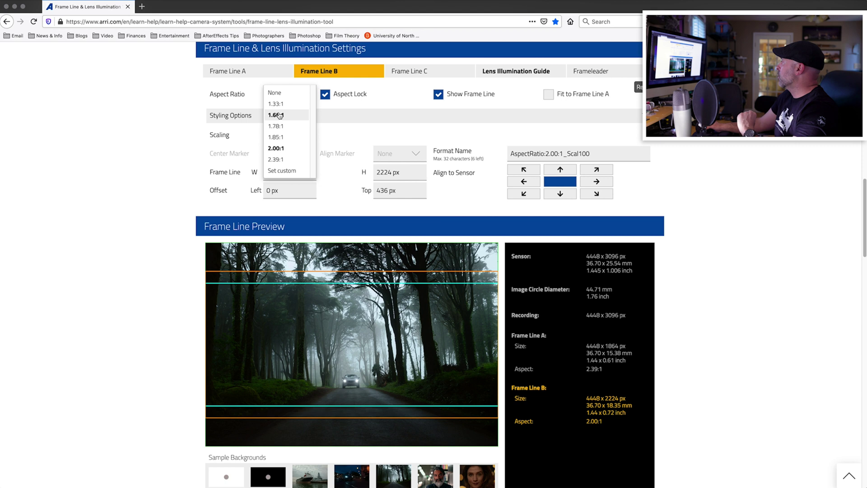
pyautogui.click(279, 116)
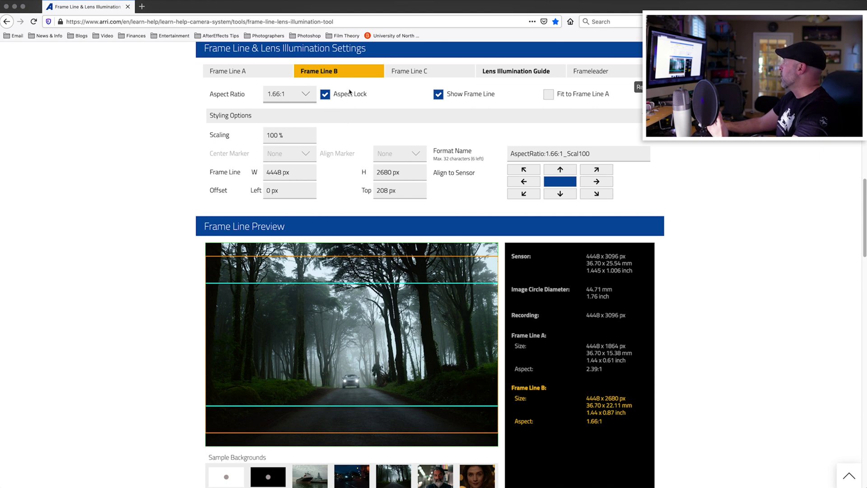
# - Give Frame Line C a 2.00:1 aspect ratio
pyautogui.click(461, 76)
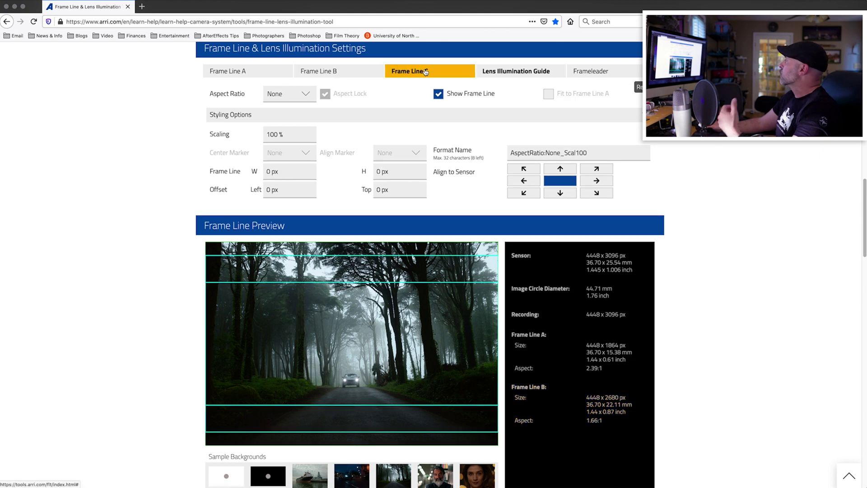
pyautogui.click(302, 94)
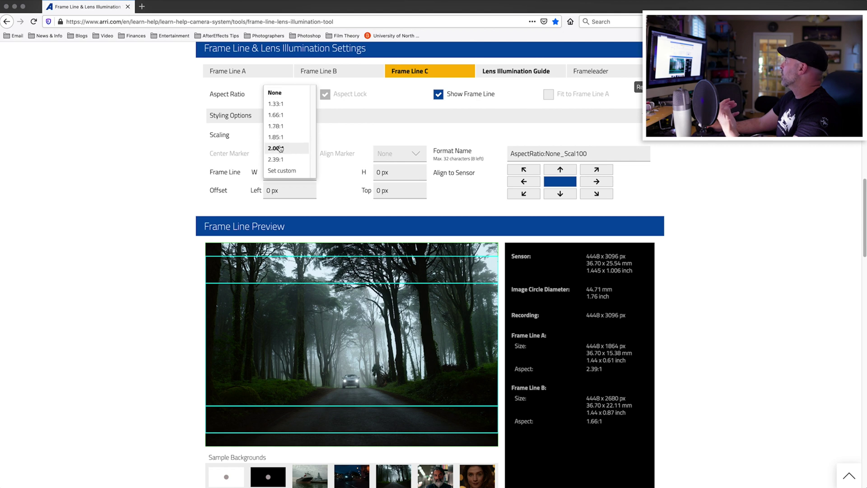
pyautogui.click(280, 149)
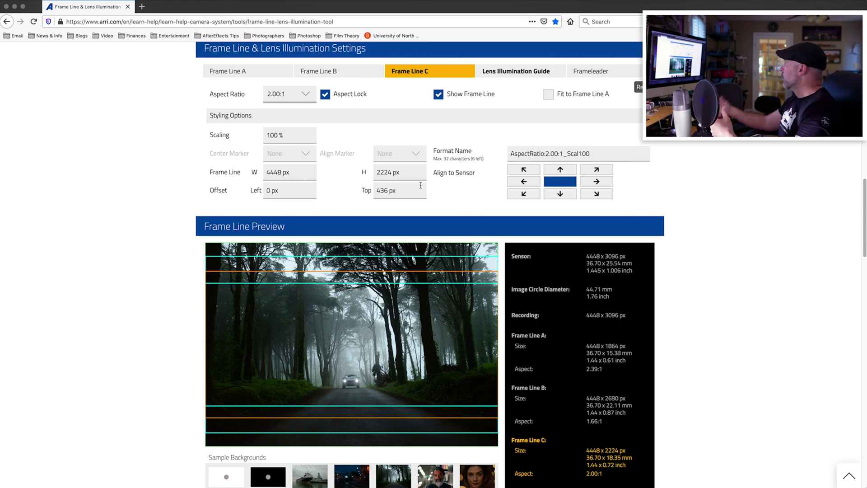
# - Reset all tool settings to their defaults
pyautogui.scroll(-3, 612, 305)
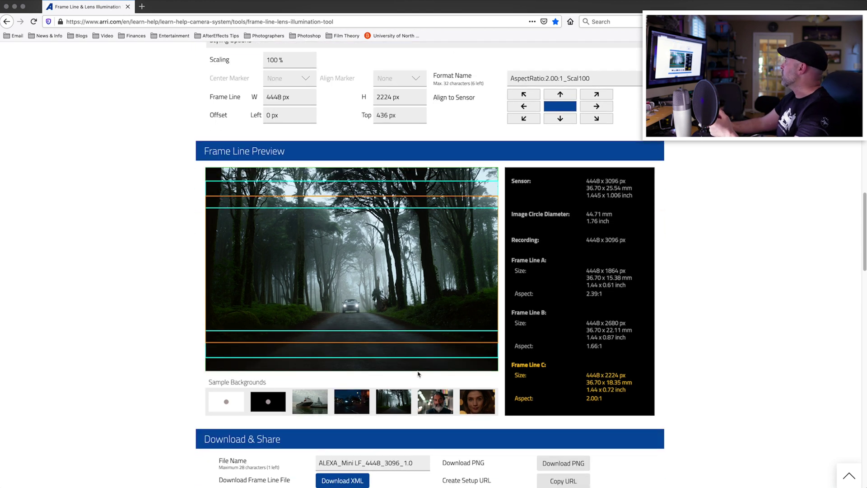
pyautogui.scroll(3, 446, 406)
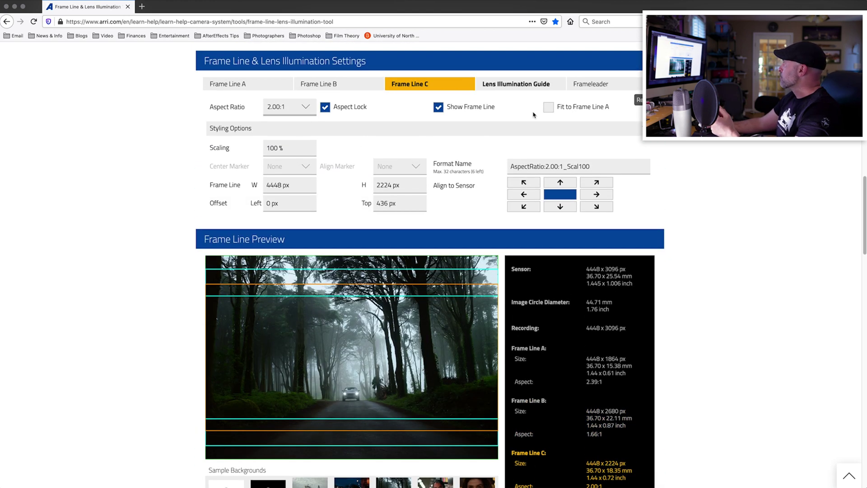
pyautogui.click(640, 90)
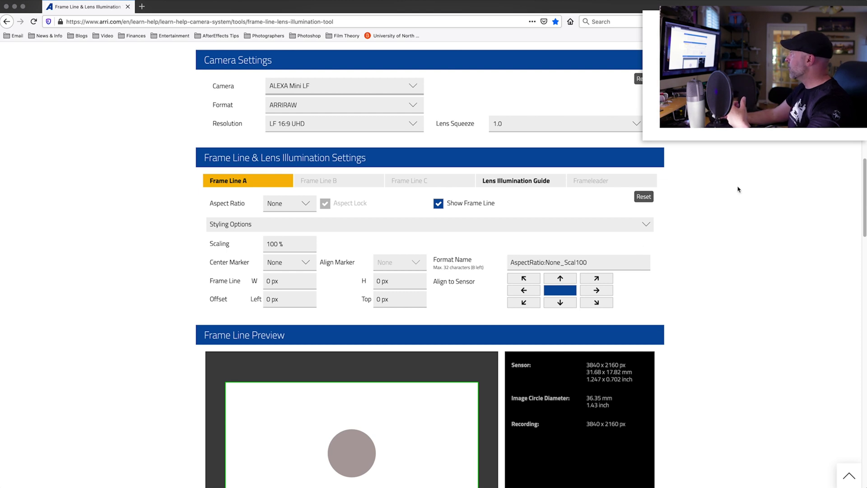
# - In the Lens Illumination Guide, set the resolution to LF Open Gate 4.5K
pyautogui.click(521, 185)
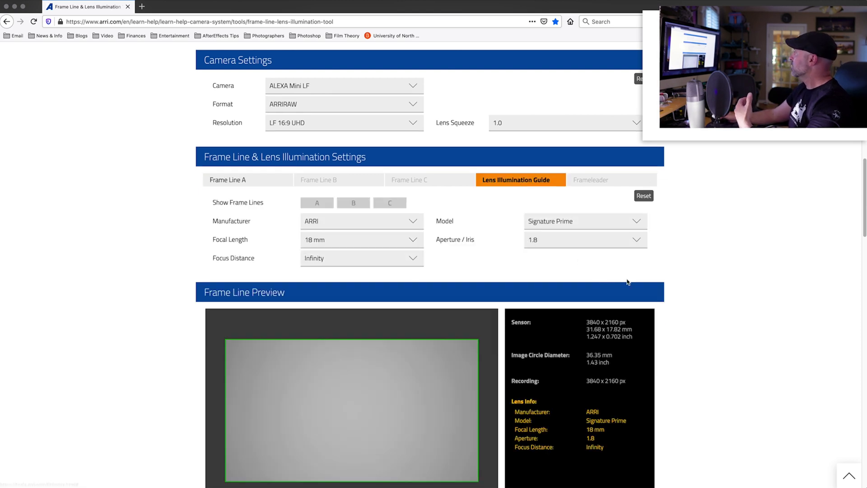
pyautogui.click(384, 125)
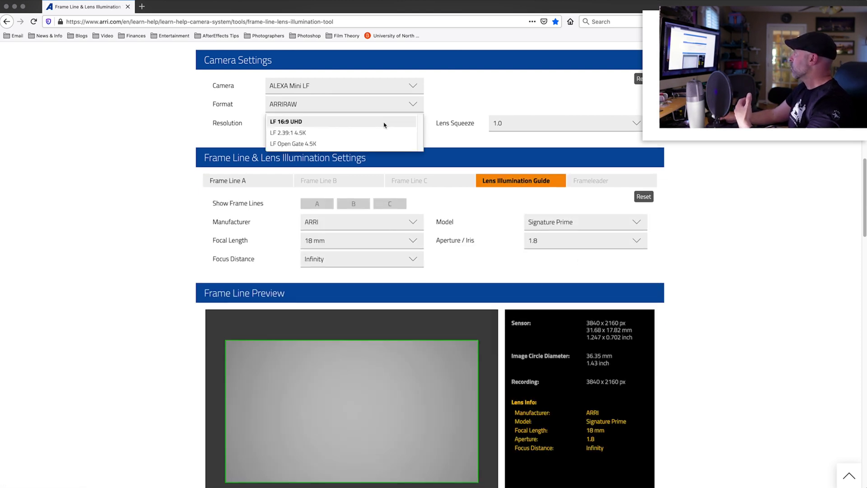
pyautogui.click(326, 145)
pyautogui.scroll(-3, 744, 292)
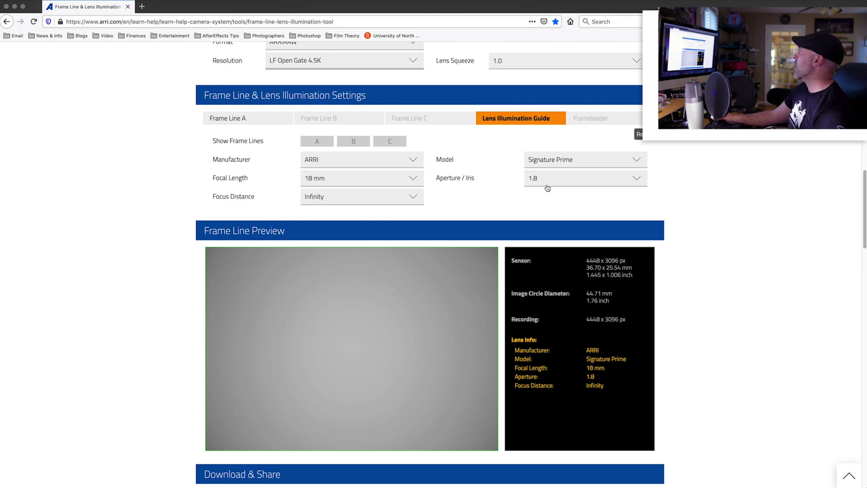
# - Preview a 75 mm focal length, comparing apertures 5.6 and 1.8
pyautogui.click(396, 181)
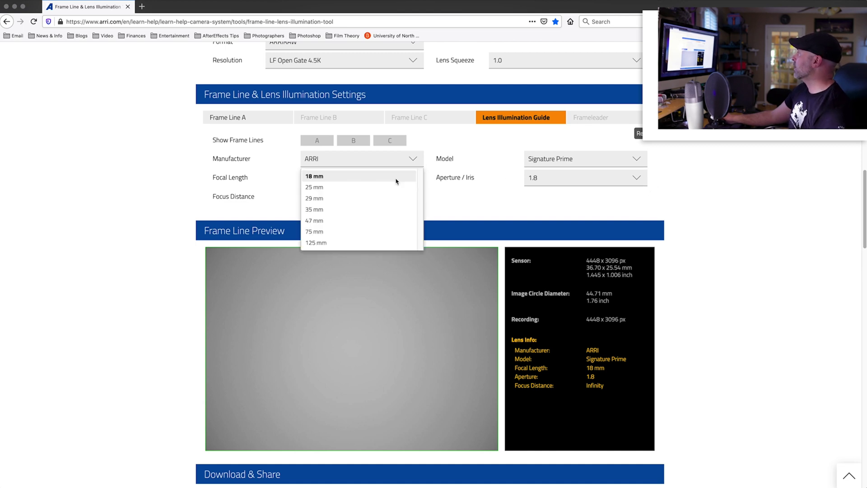
pyautogui.click(338, 232)
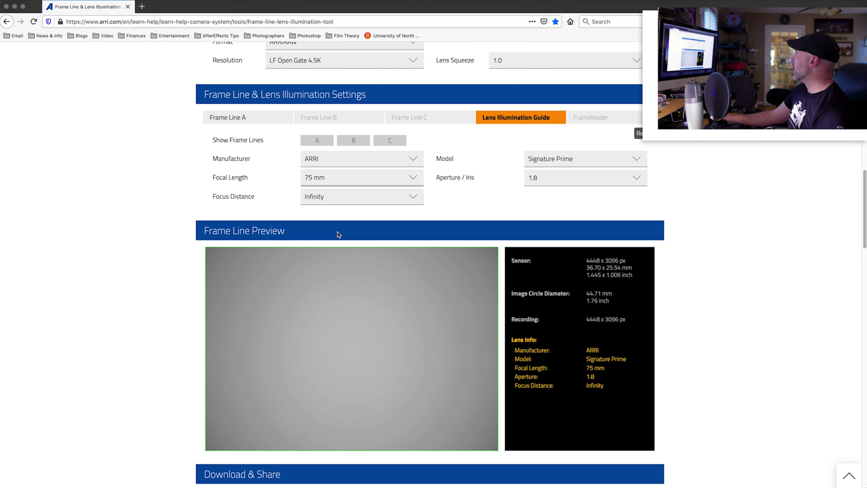
pyautogui.click(619, 179)
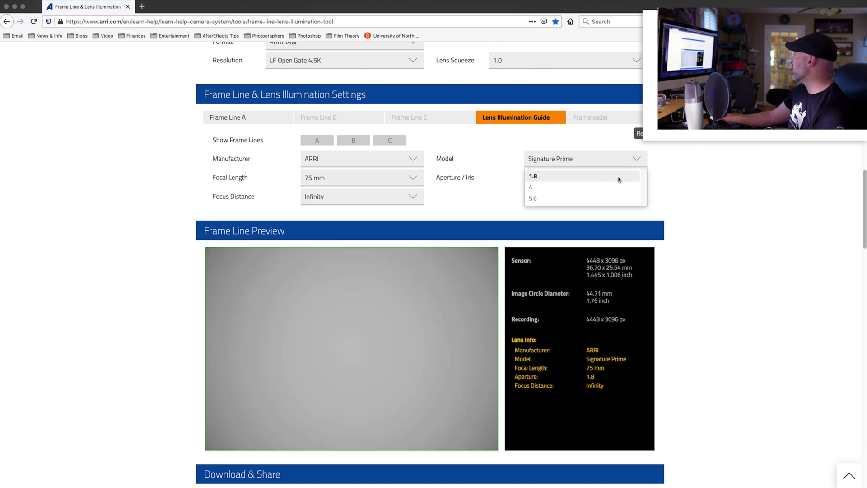
pyautogui.click(565, 198)
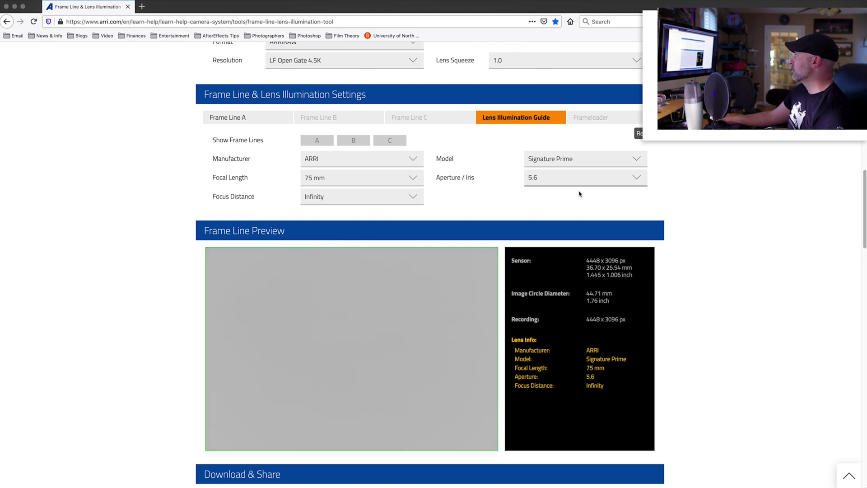
pyautogui.click(570, 174)
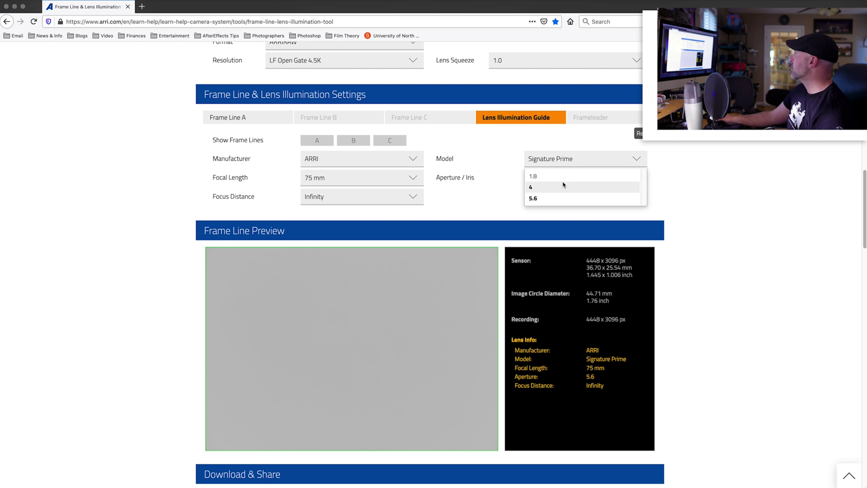
pyautogui.click(553, 180)
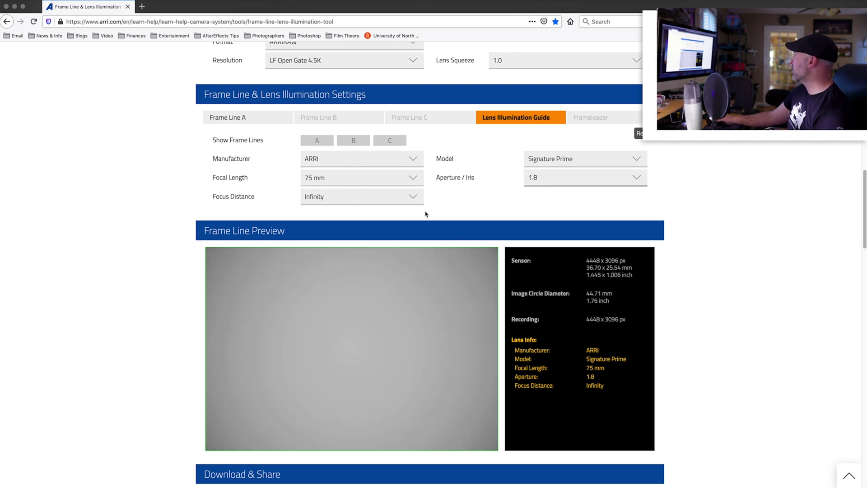
# - Set the focal length to 18 mm, compare apertures 5.6 and 4, then return to 1.8
pyautogui.click(415, 181)
pyautogui.click(360, 179)
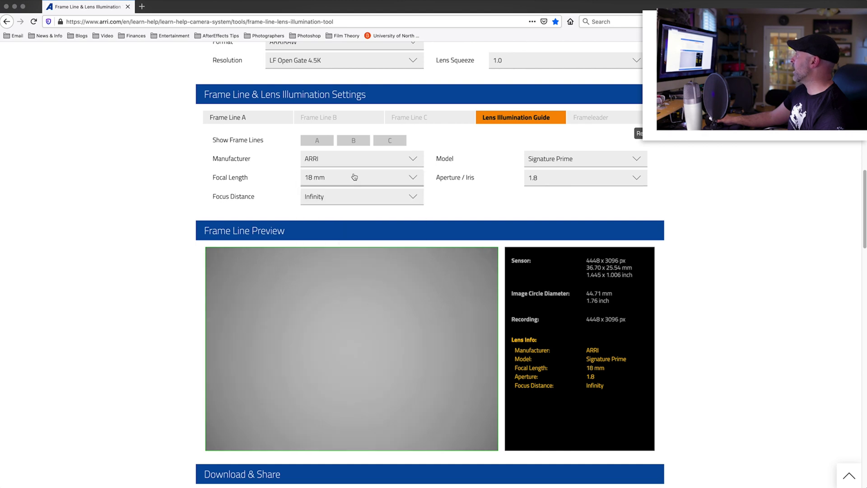
pyautogui.click(573, 178)
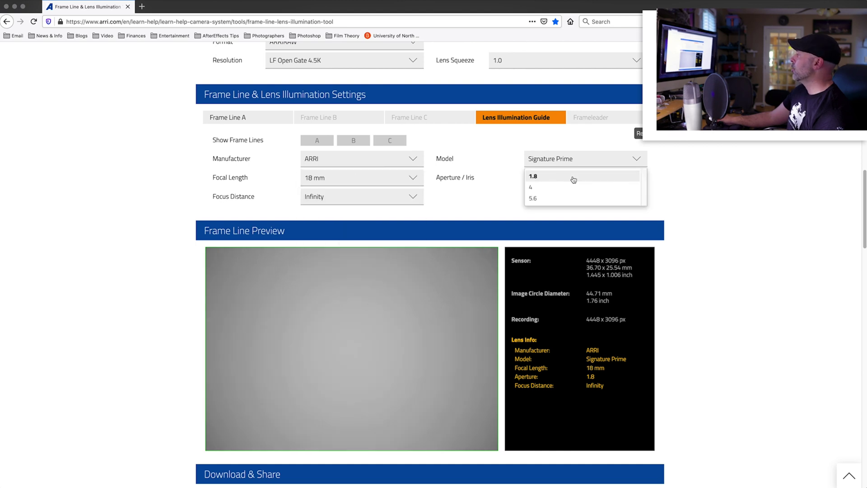
pyautogui.click(563, 200)
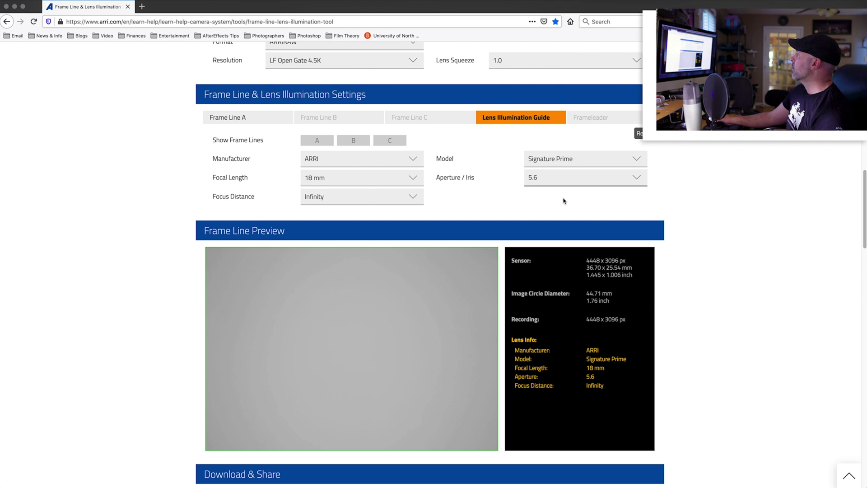
pyautogui.click(559, 182)
pyautogui.click(546, 190)
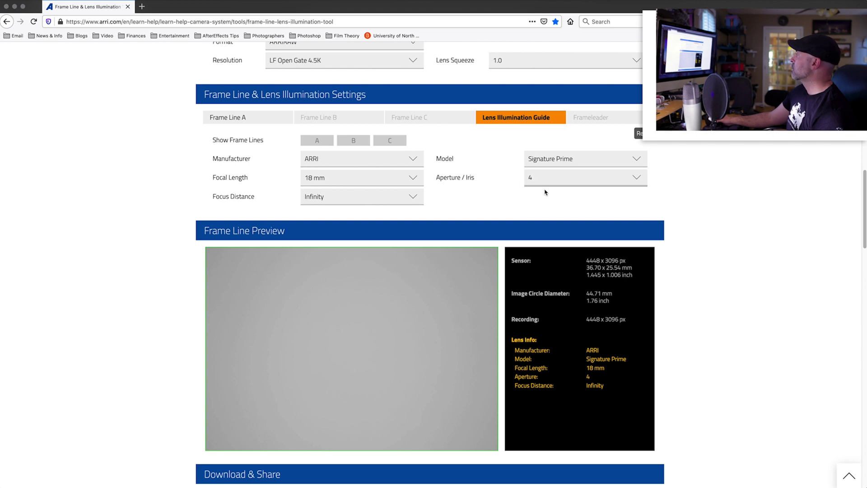
pyautogui.click(558, 176)
pyautogui.click(557, 181)
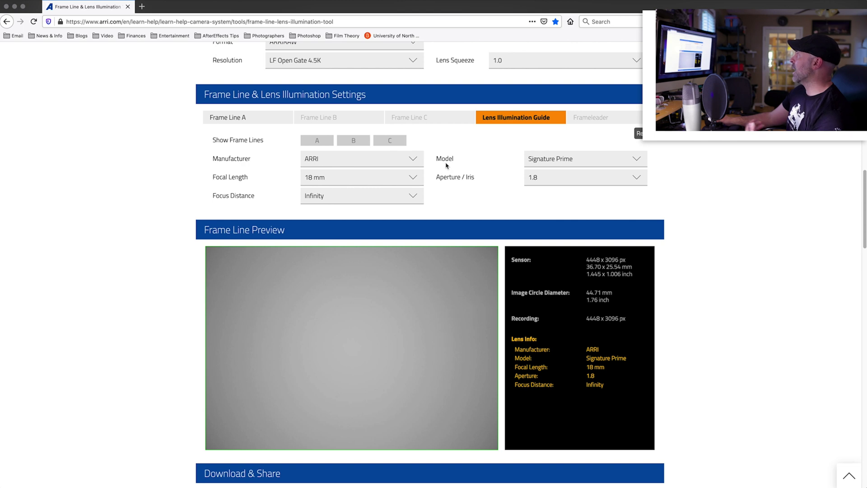
# - Choose Cooke as the lens manufacturer, trying aperture 4 before returning to 2
pyautogui.click(366, 158)
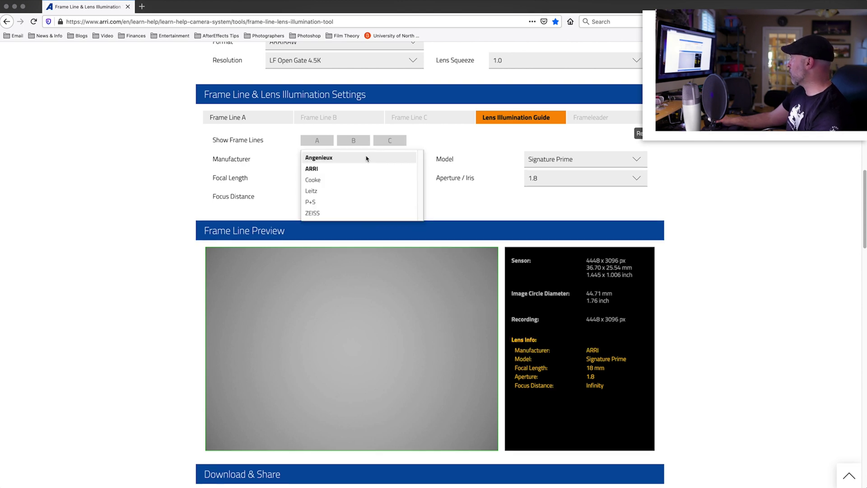
pyautogui.click(451, 137)
pyautogui.click(379, 158)
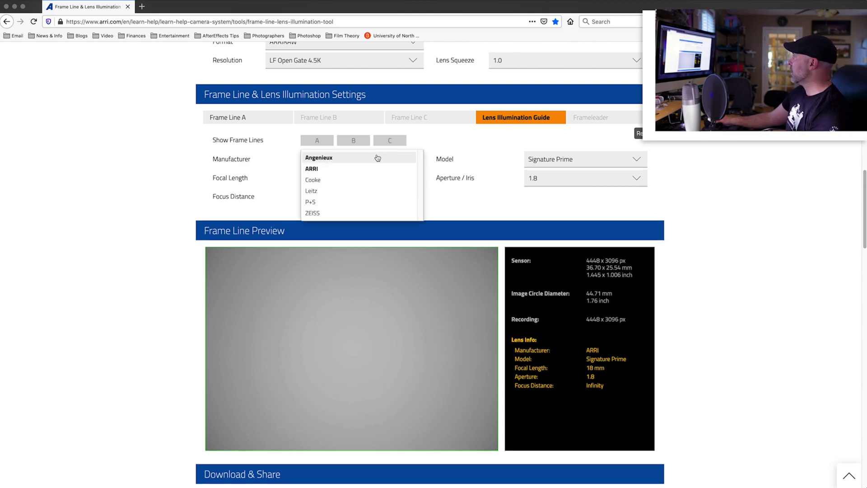
pyautogui.click(338, 183)
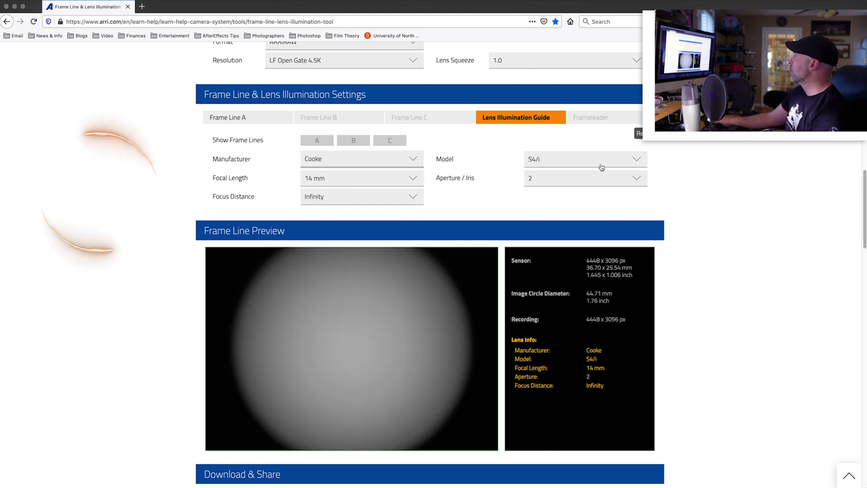
pyautogui.click(588, 176)
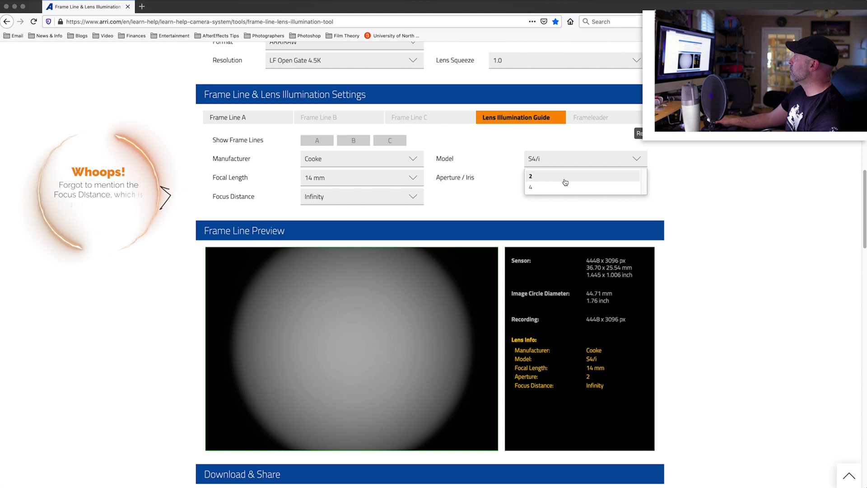
pyautogui.click(560, 186)
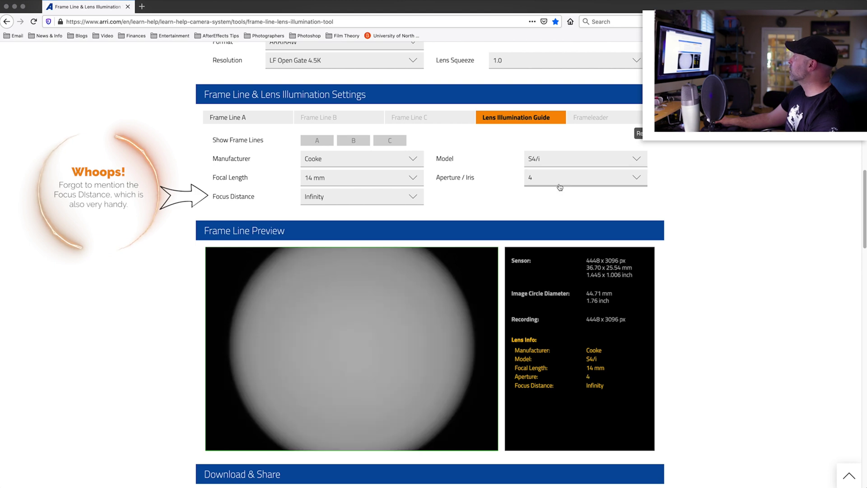
pyautogui.click(559, 185)
pyautogui.click(550, 181)
# - Select the Cooke S7/i lens model, keeping aperture 2
pyautogui.click(553, 161)
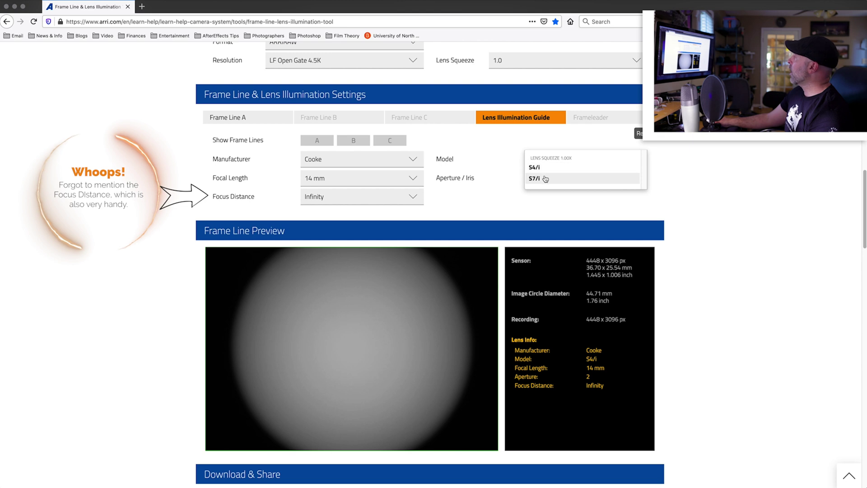
pyautogui.click(541, 179)
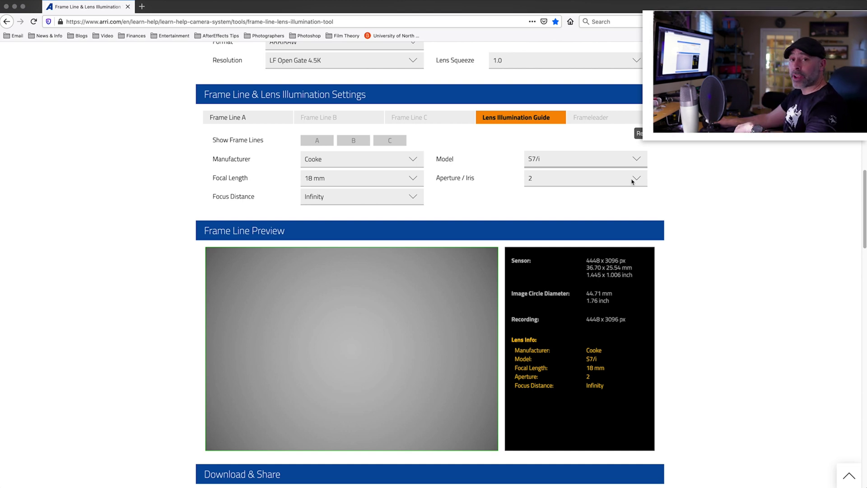
pyautogui.click(570, 183)
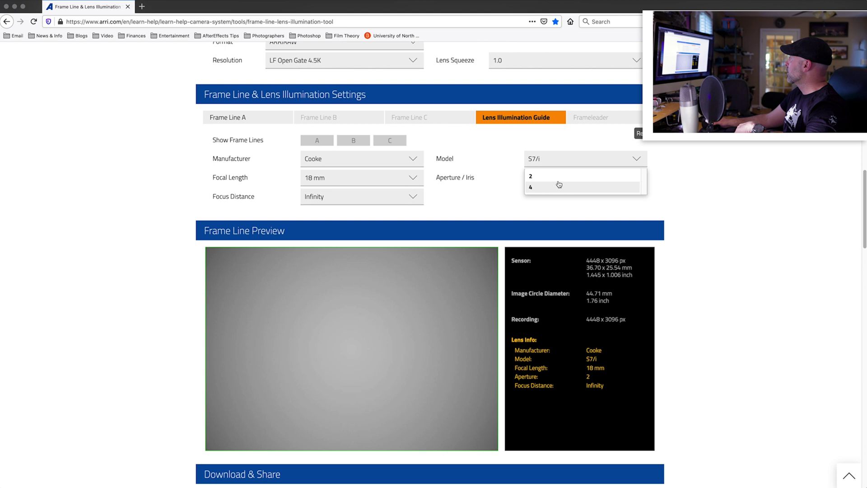
pyautogui.click(556, 182)
pyautogui.click(555, 182)
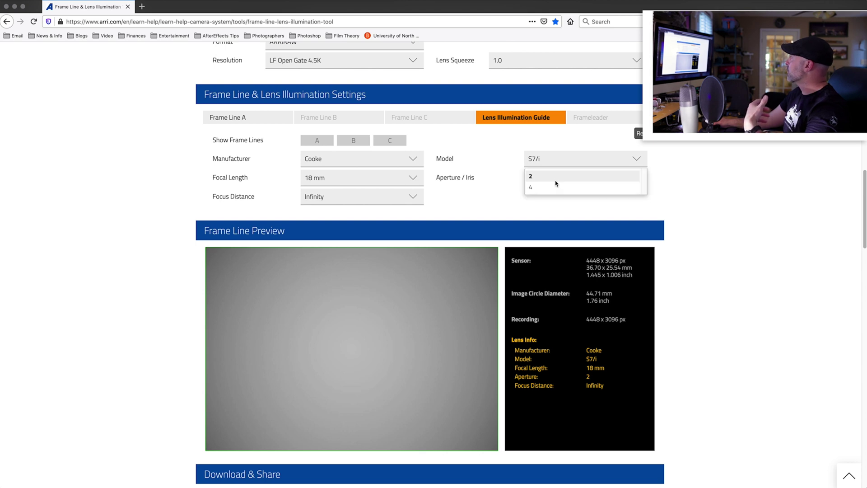
pyautogui.click(343, 166)
# - Choose the ZEISS High Speed lens at a 35 mm focal length
pyautogui.click(313, 213)
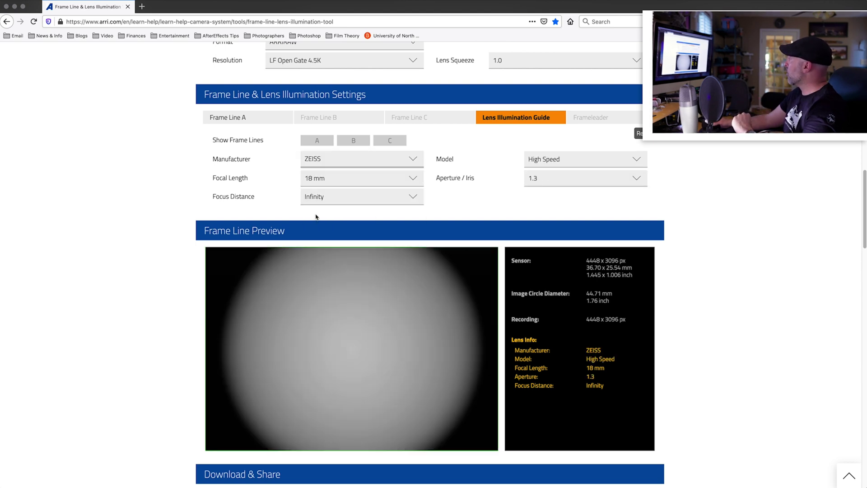
pyautogui.click(565, 165)
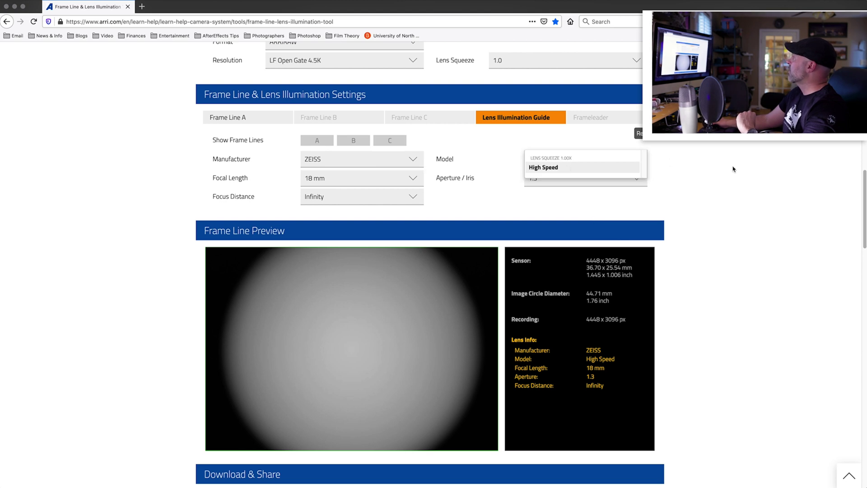
pyautogui.click(733, 169)
pyautogui.click(562, 177)
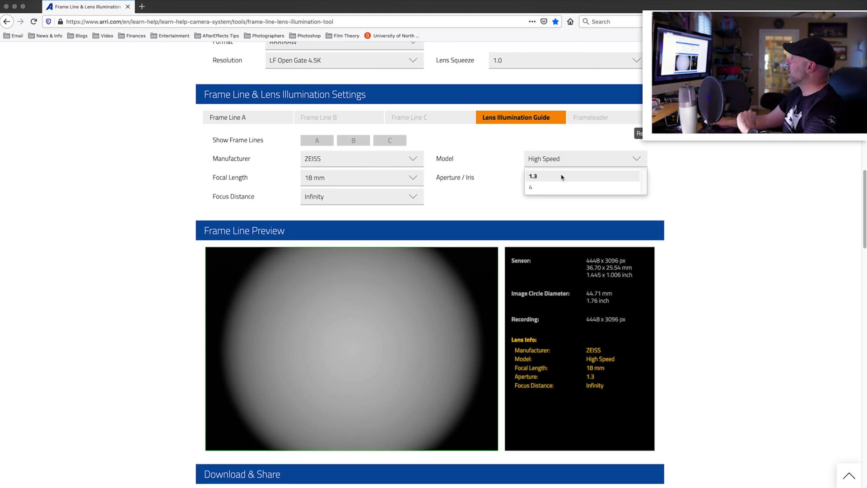
pyautogui.click(572, 162)
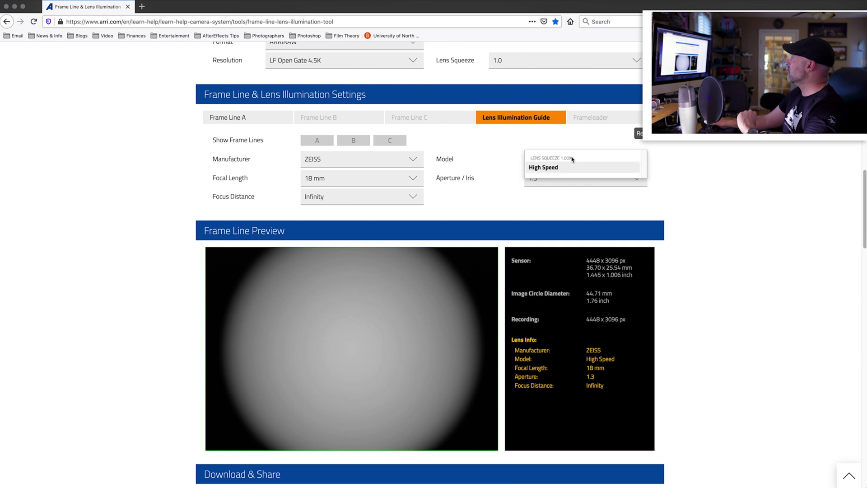
pyautogui.click(370, 180)
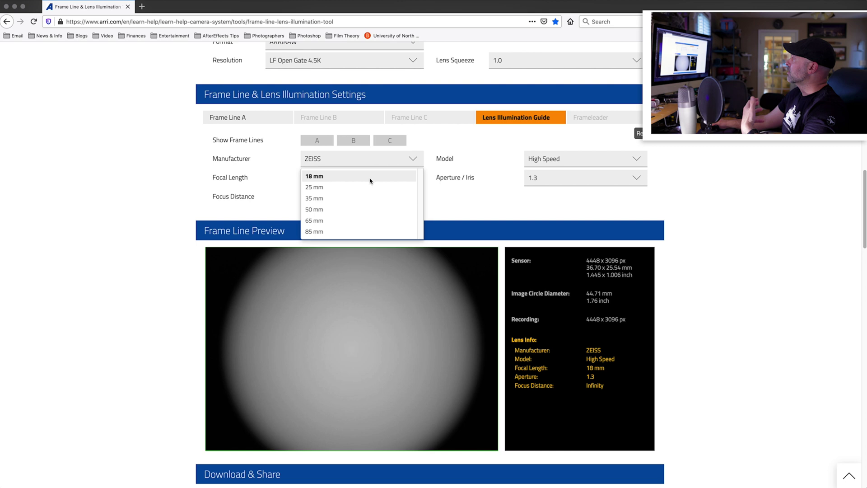
pyautogui.click(324, 198)
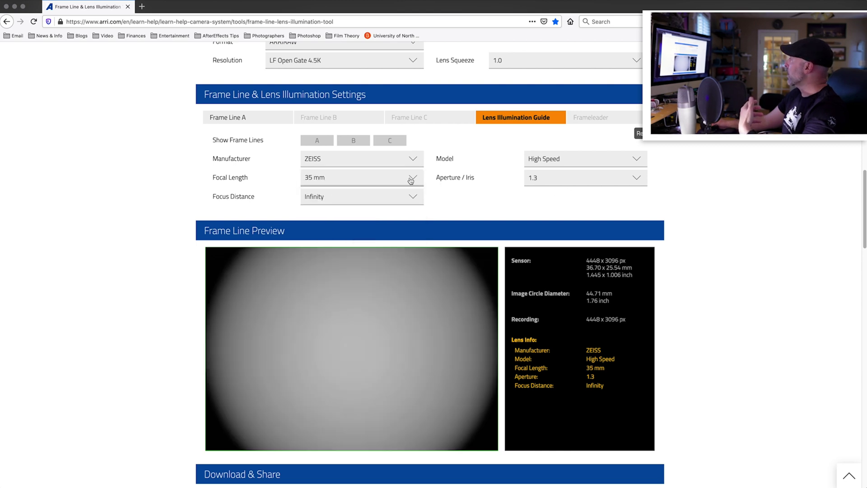
# - Switch the recording resolution to the LF 2.39:1 4.5K crop
pyautogui.scroll(2, 409, 178)
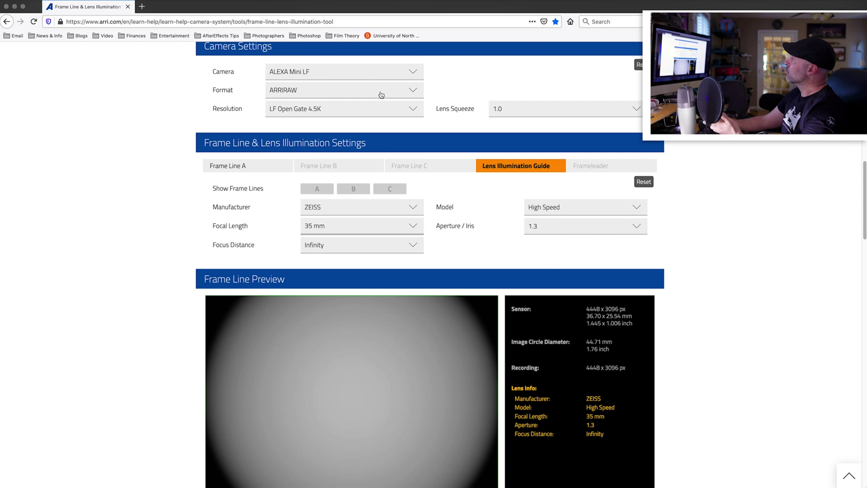
pyautogui.scroll(1, 393, 128)
pyautogui.click(364, 120)
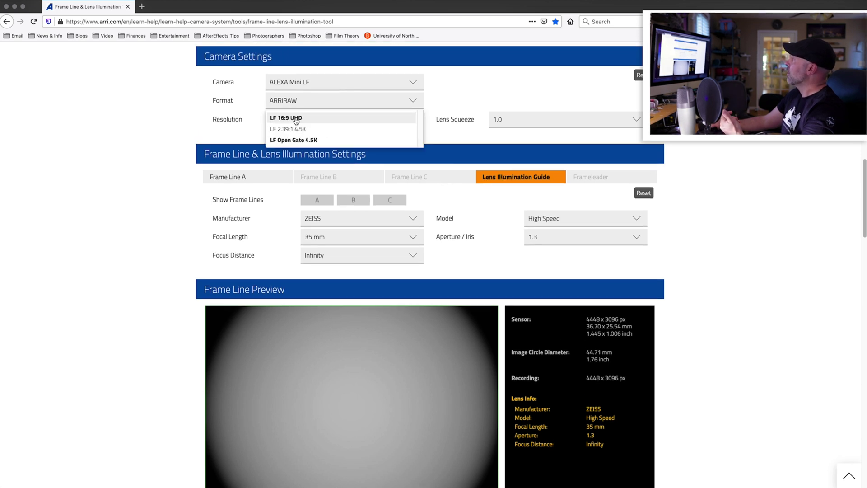
pyautogui.click(296, 129)
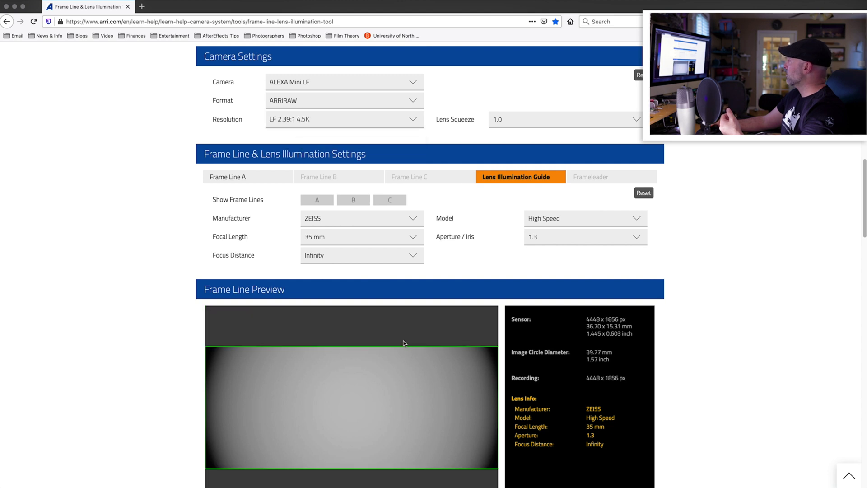
# - Set the aperture to 4 and check the updated illumination preview
pyautogui.scroll(-3, 528, 306)
pyautogui.click(539, 161)
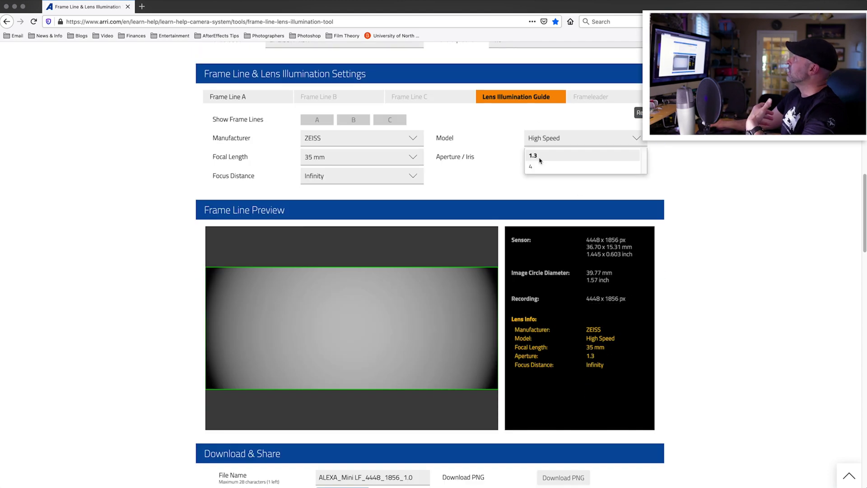
pyautogui.click(535, 167)
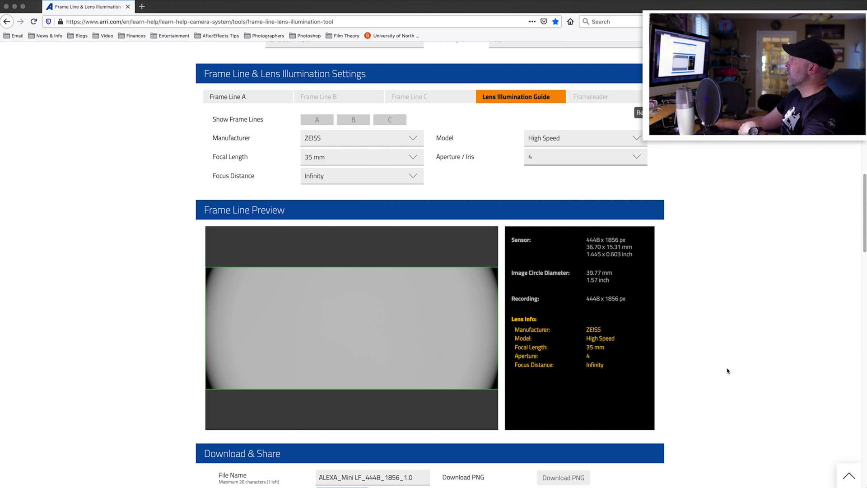
pyautogui.scroll(-2, 626, 376)
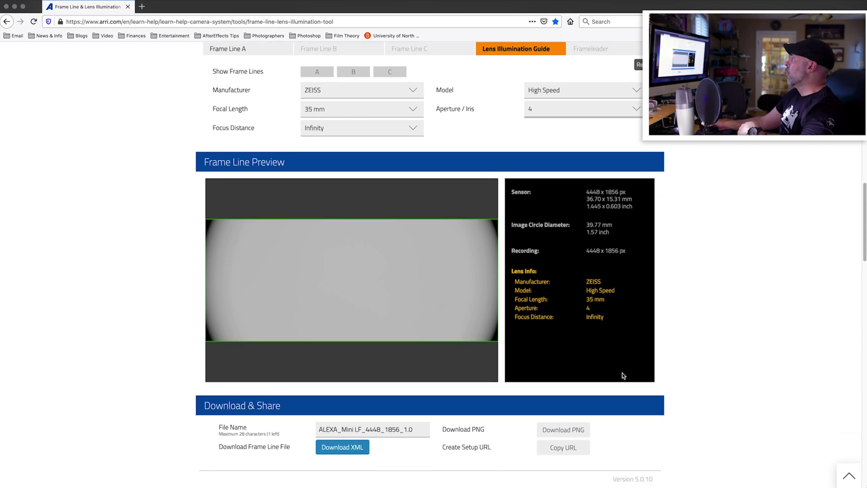
pyautogui.scroll(6, 622, 373)
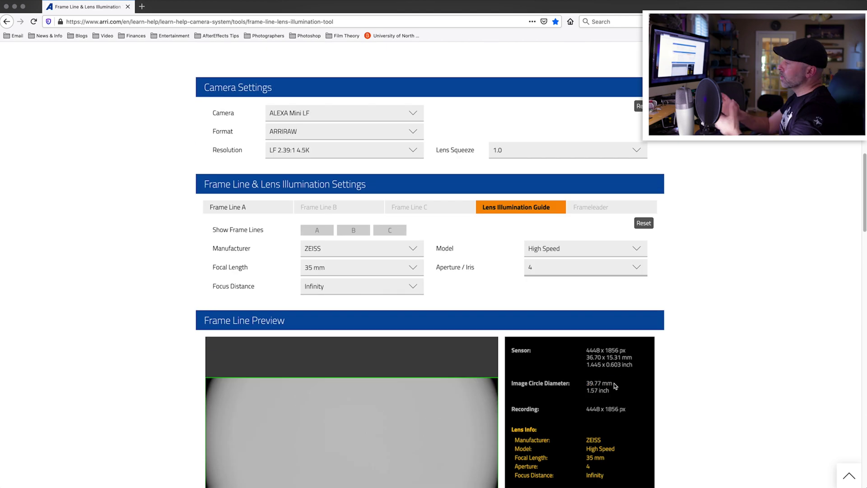